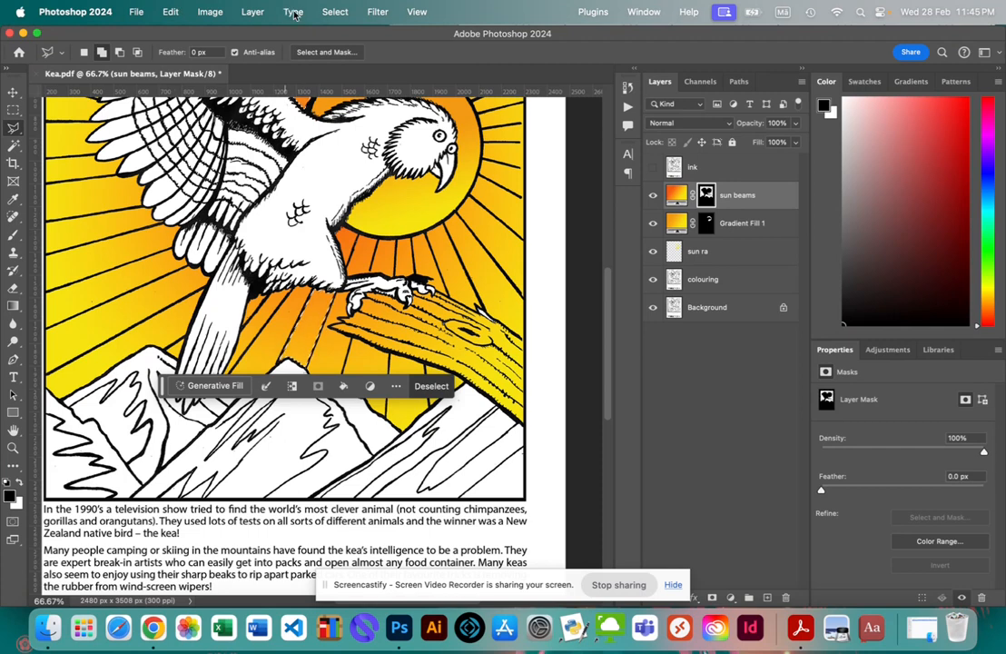
# Clear the current selection and outline the whole log under the kea's feet with the Polygonal Lasso.
pyautogui.click(331, 12)
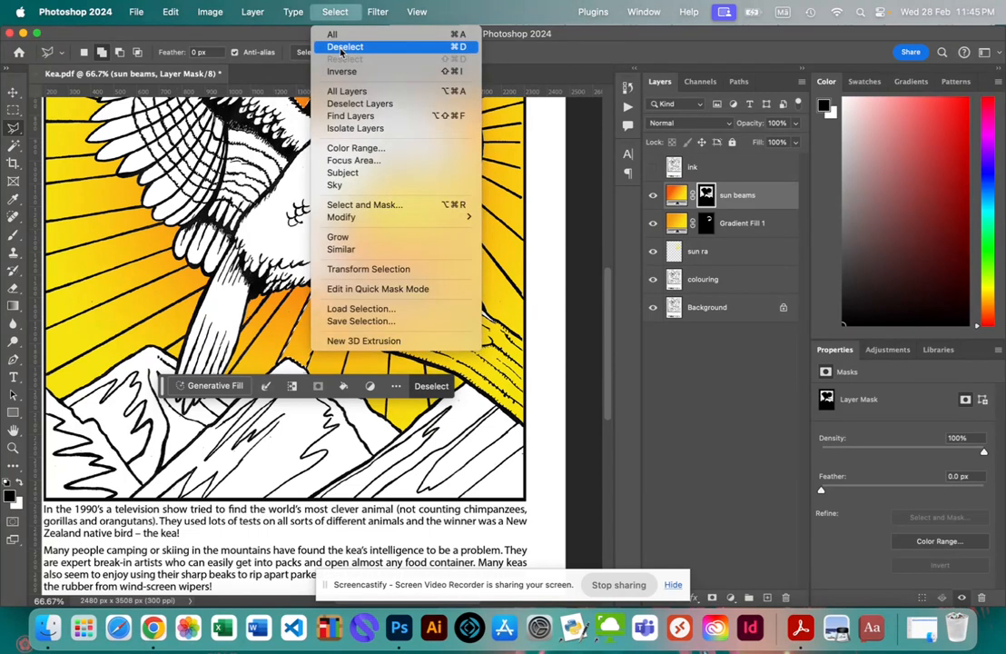
pyautogui.click(451, 50)
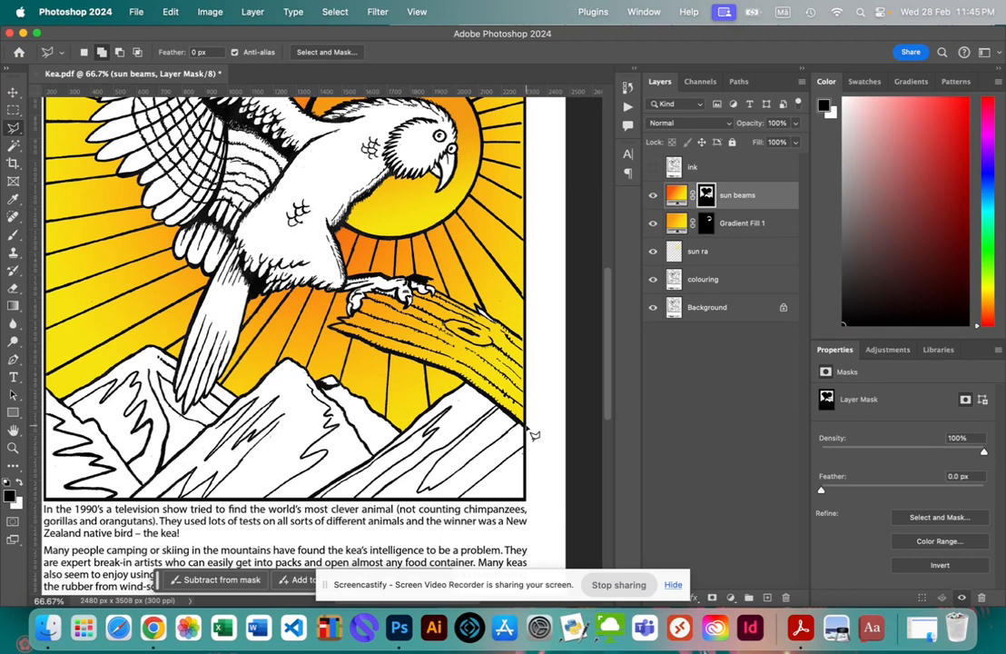
pyautogui.click(527, 427)
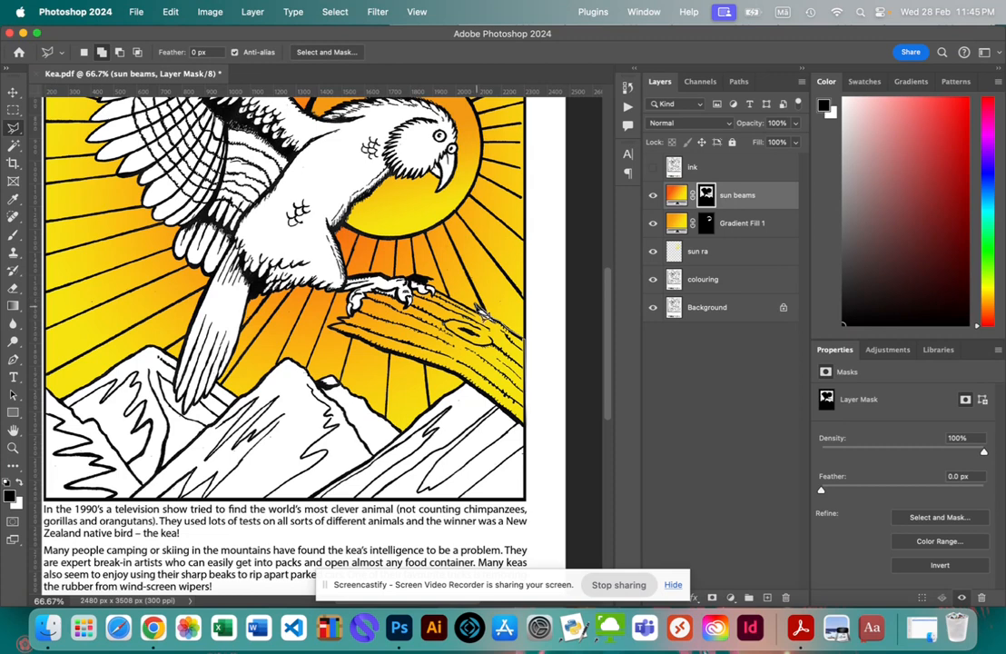
pyautogui.click(479, 313)
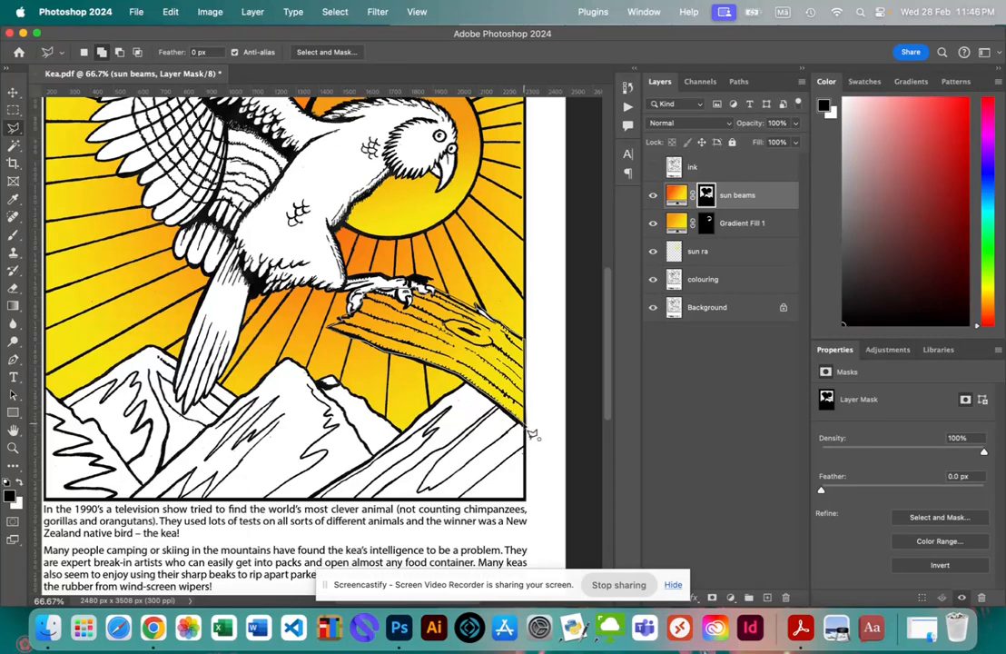
pyautogui.click(532, 434)
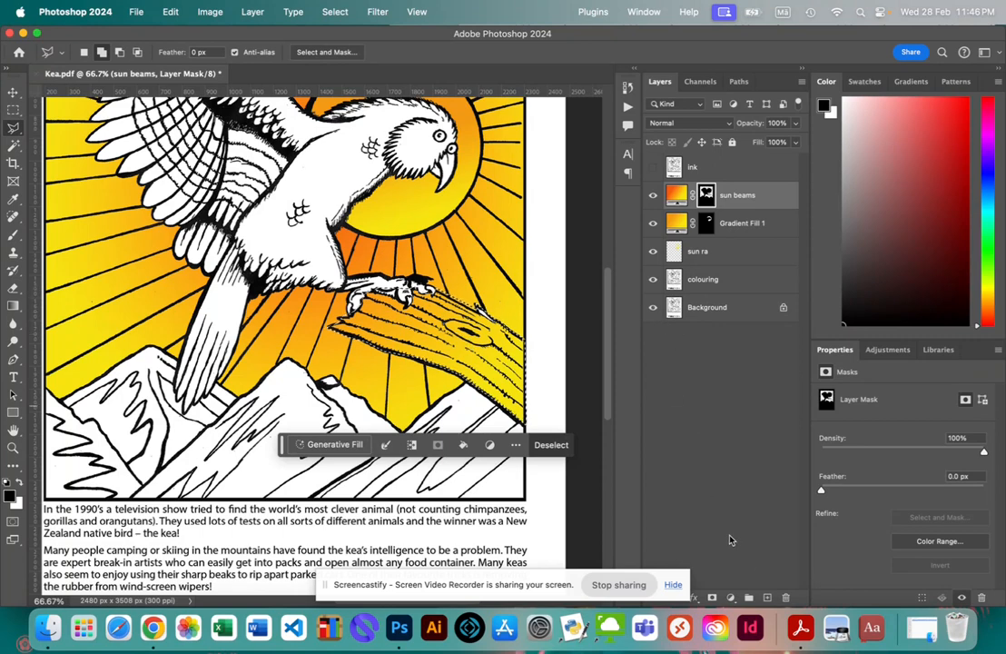
# Add a new layer above the sun beams layer and name it log.
pyautogui.click(765, 597)
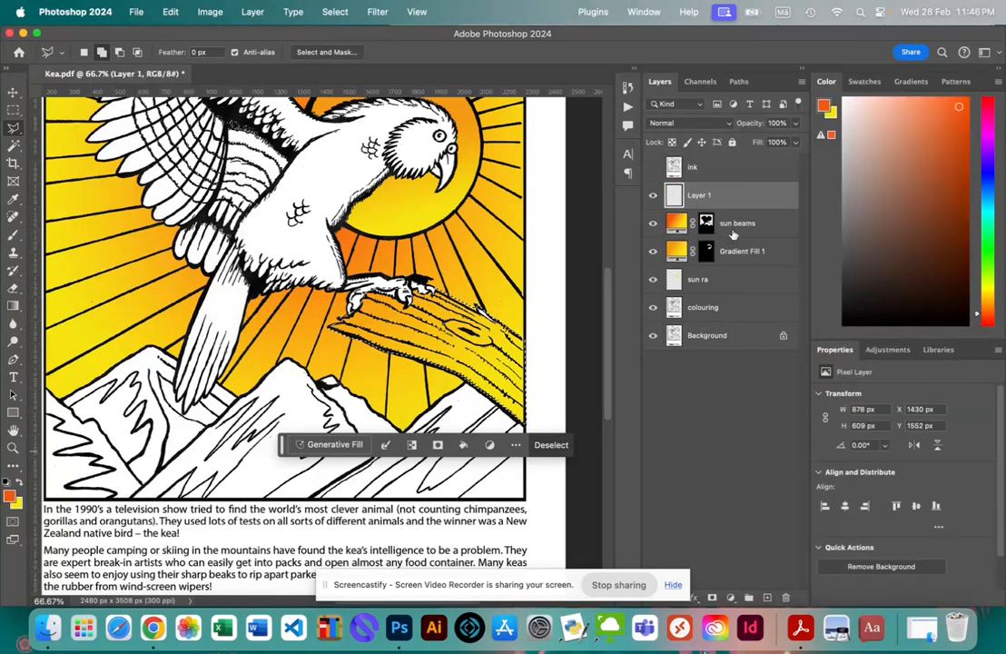
pyautogui.doubleClick(759, 197)
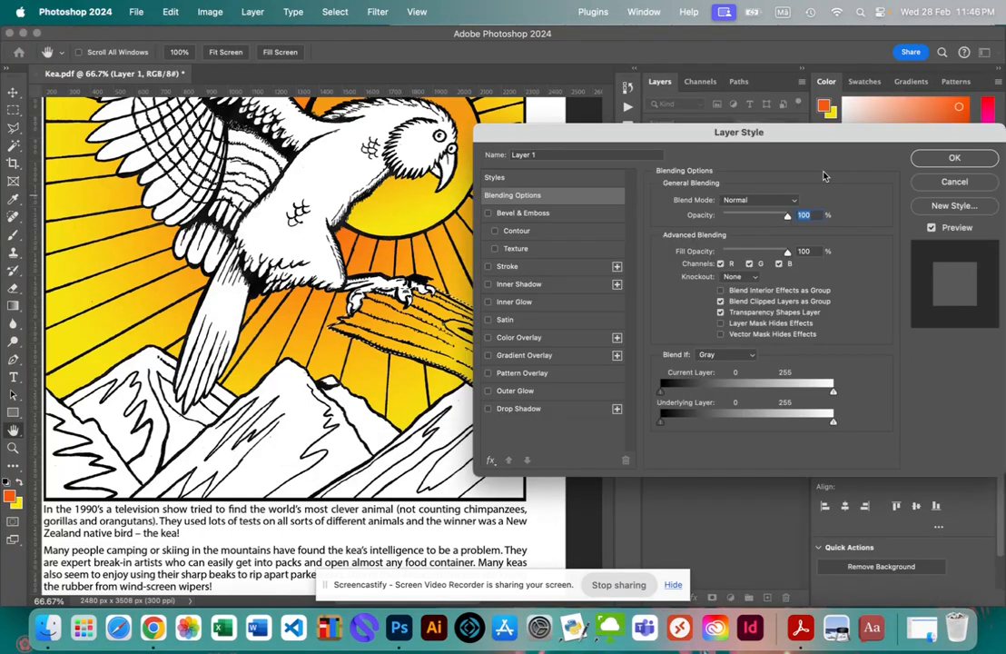
pyautogui.click(568, 154)
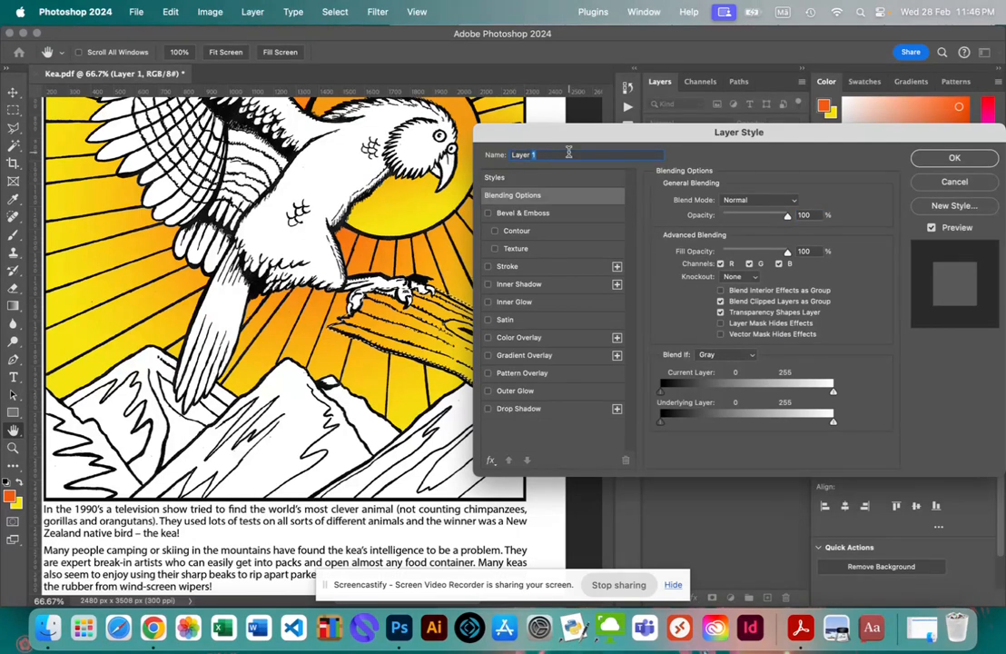
pyautogui.tripleClick(569, 154)
pyautogui.write('log')
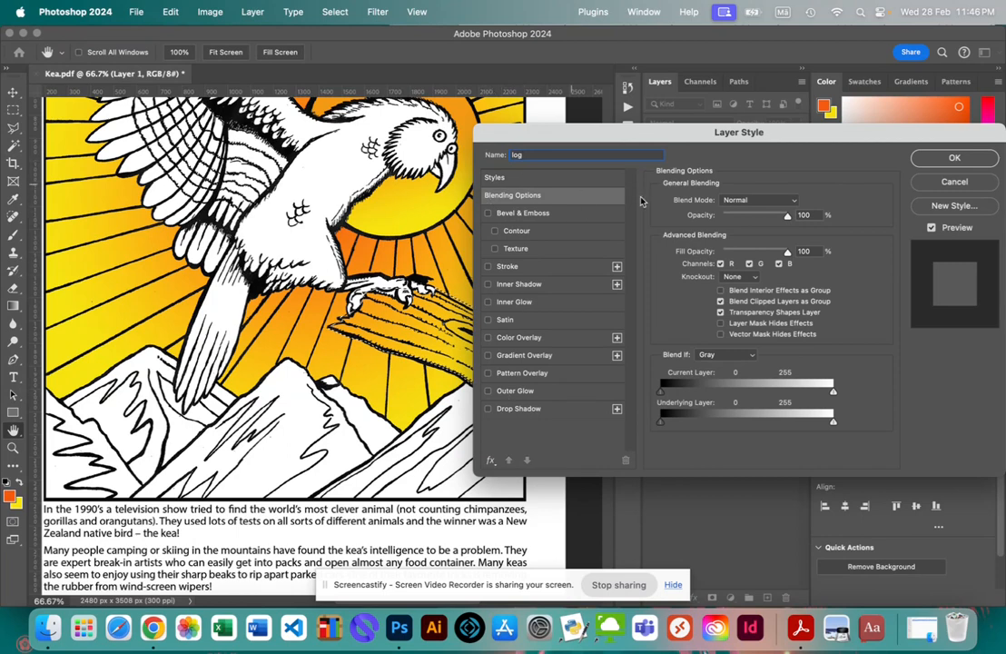
pyautogui.click(954, 158)
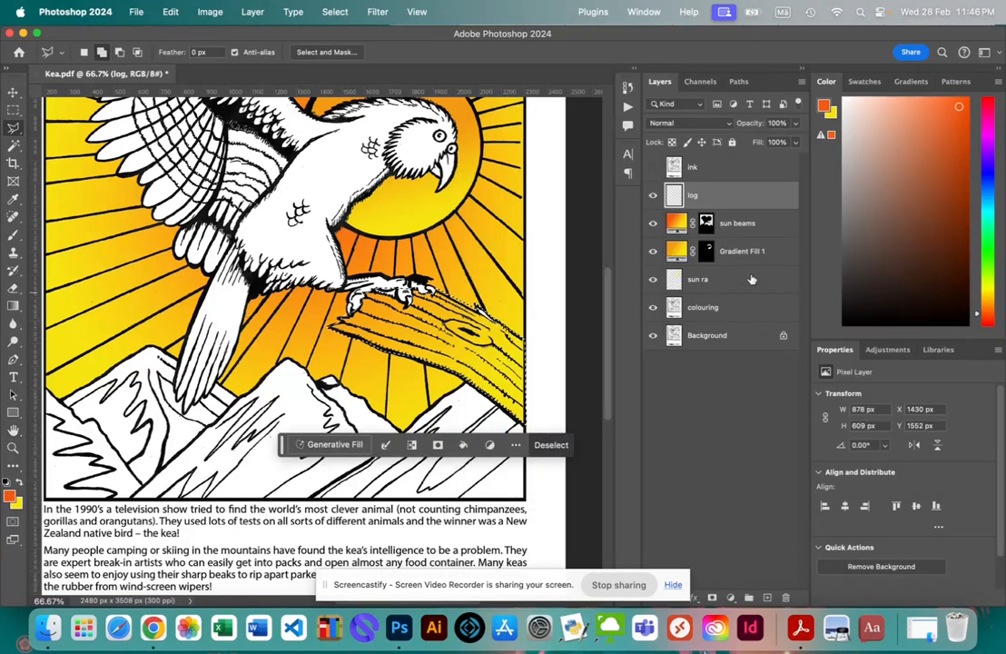
pyautogui.doubleClick(694, 197)
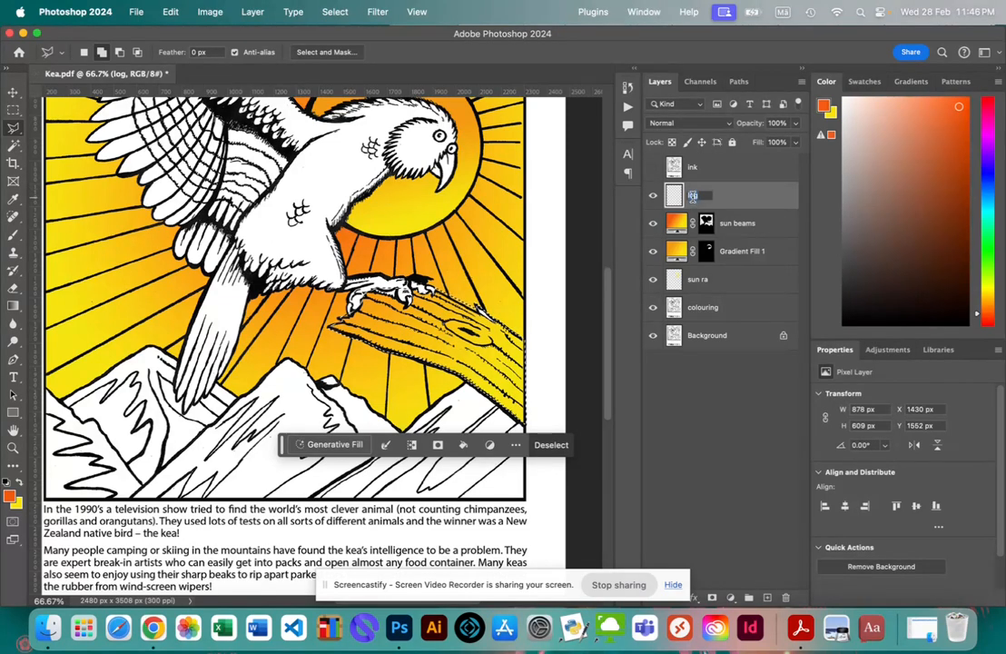
pyautogui.press('Return')
# Set the foreground colour to a dark reddish brown for the log's shading.
pyautogui.click(954, 244)
pyautogui.moveTo(954, 244); pyautogui.dragTo(953, 214)
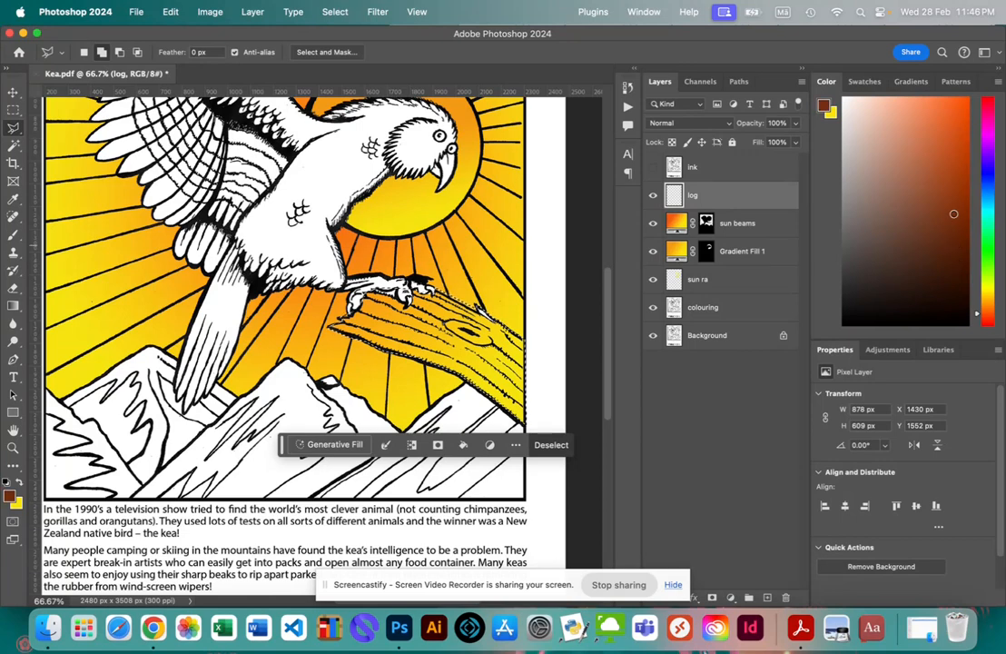
pyautogui.click(979, 318)
pyautogui.moveTo(935, 272); pyautogui.dragTo(924, 253)
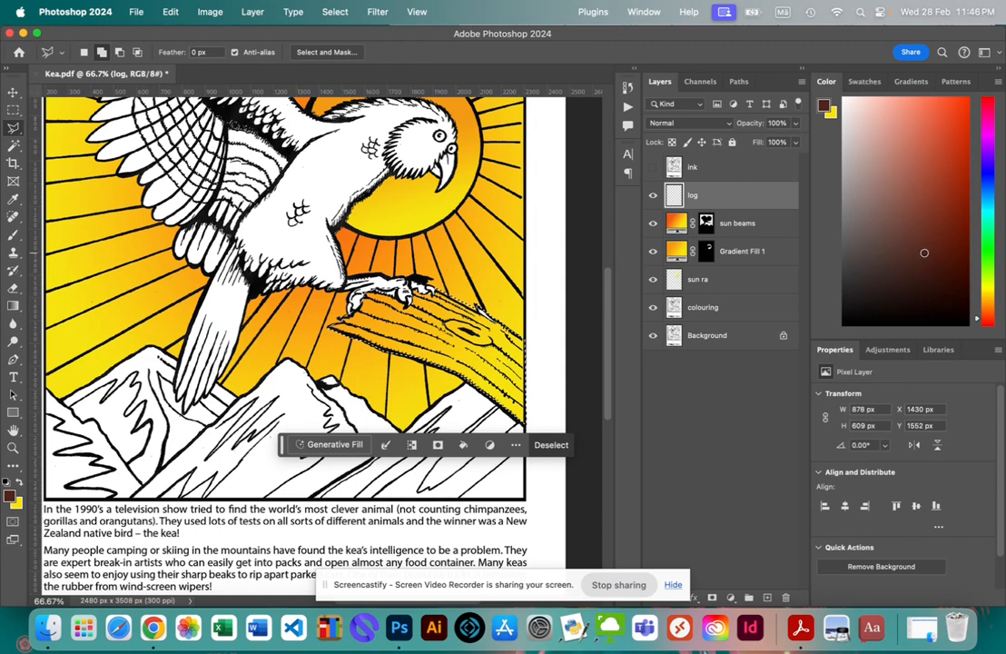
# Swap the foreground and background colours and set the new foreground to a lighter, muted greyish brown.
pyautogui.click(20, 482)
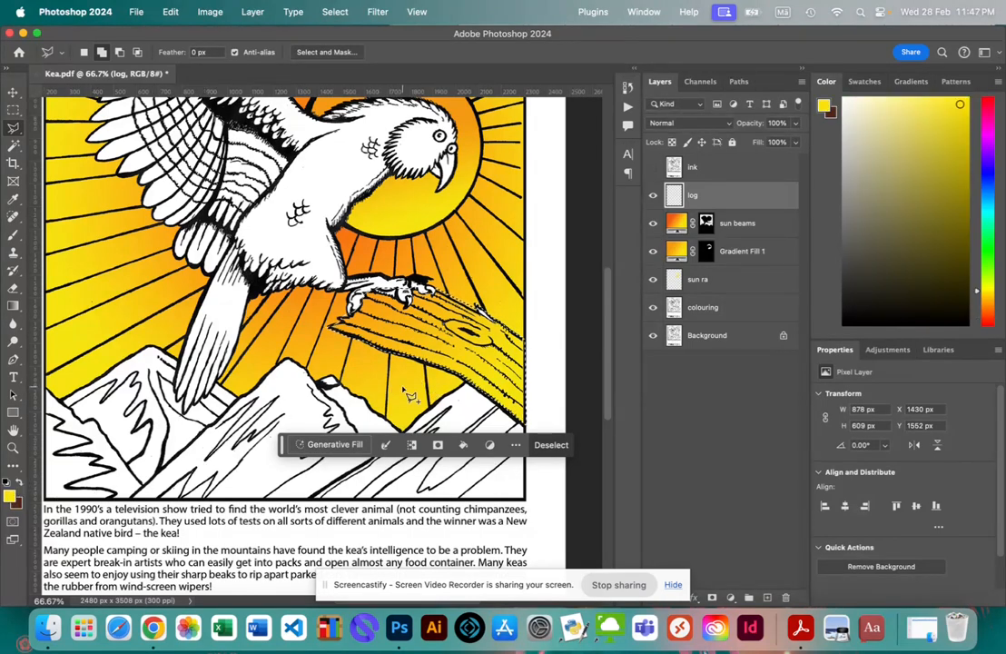
pyautogui.click(954, 243)
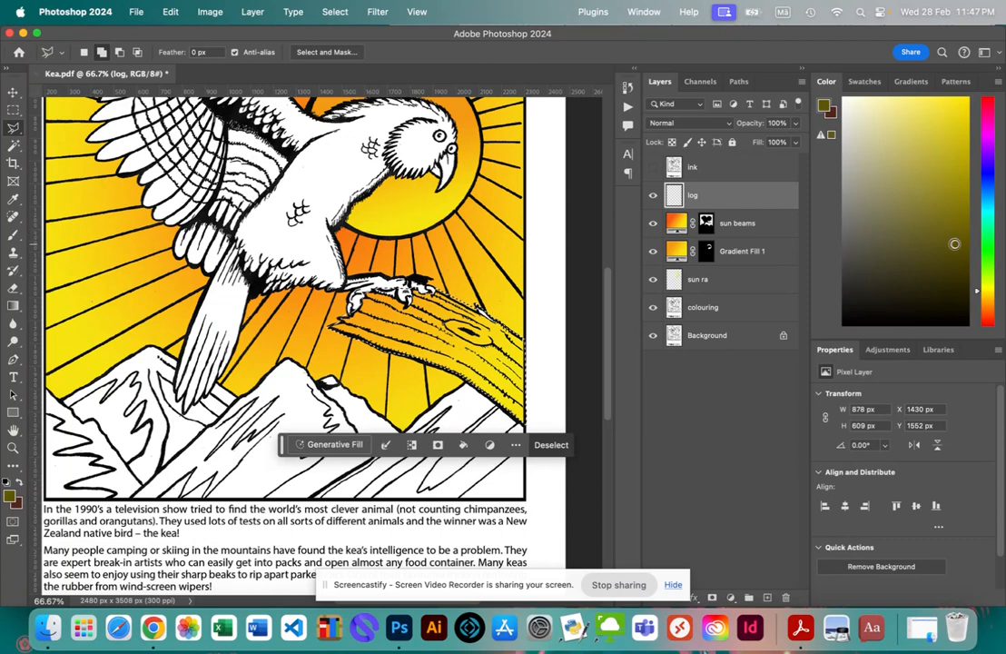
pyautogui.moveTo(978, 292); pyautogui.dragTo(978, 309)
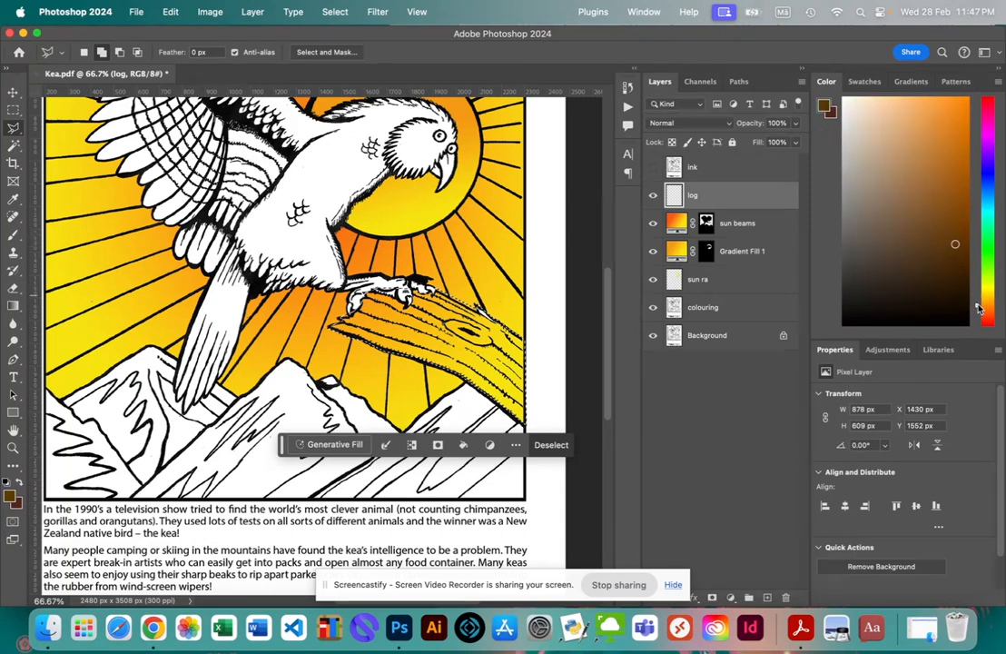
pyautogui.click(928, 255)
pyautogui.moveTo(928, 255); pyautogui.dragTo(886, 224)
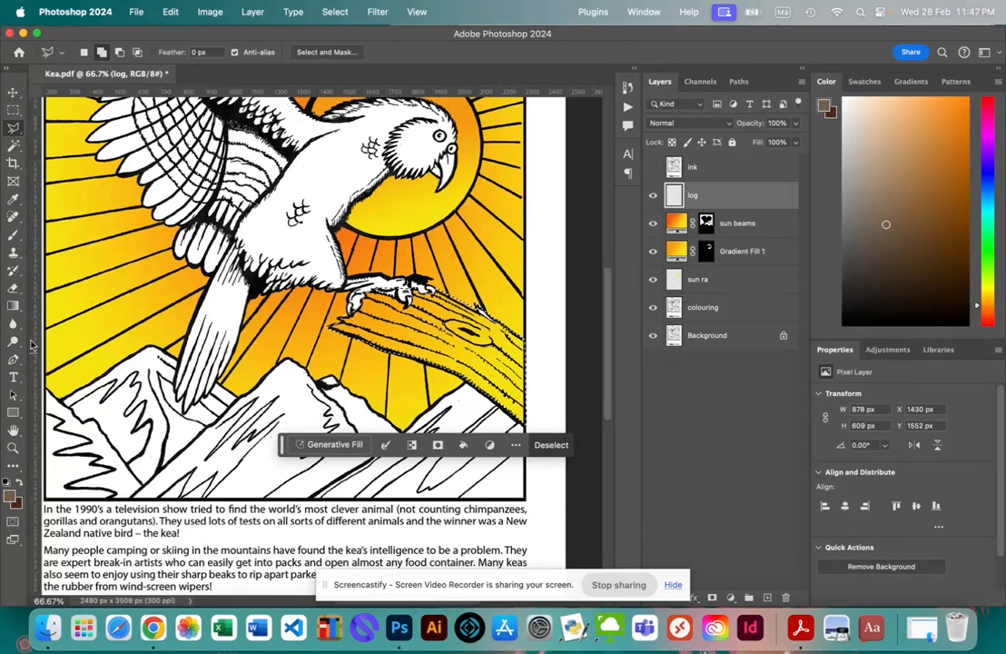
# Fill the selected log with a short downward linear gradient using the foreground-to-background brown preset.
pyautogui.click(15, 307)
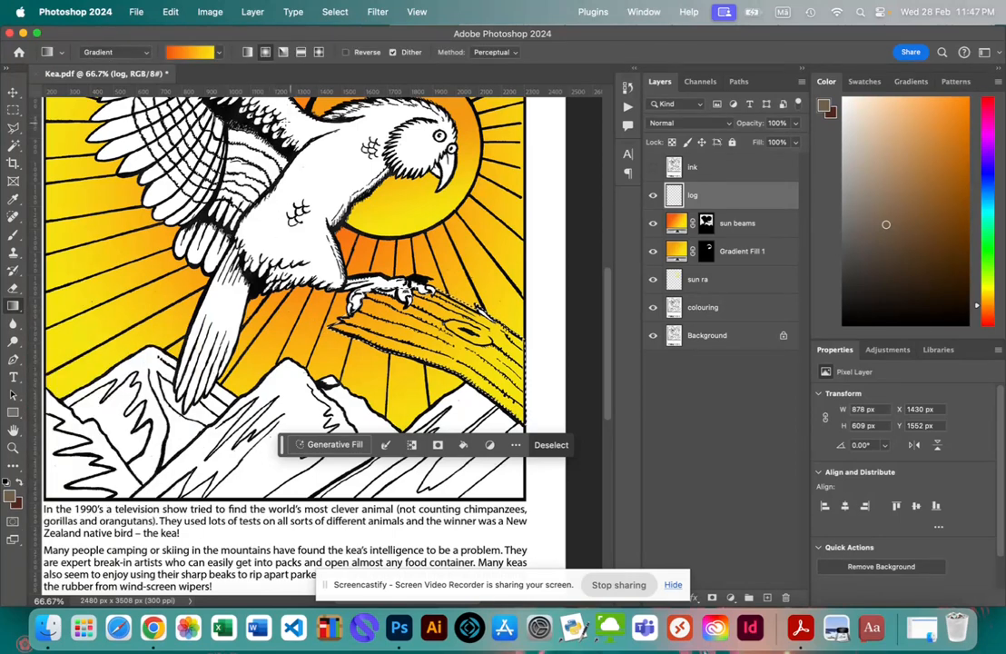
pyautogui.click(247, 52)
pyautogui.moveTo(434, 299); pyautogui.dragTo(434, 332)
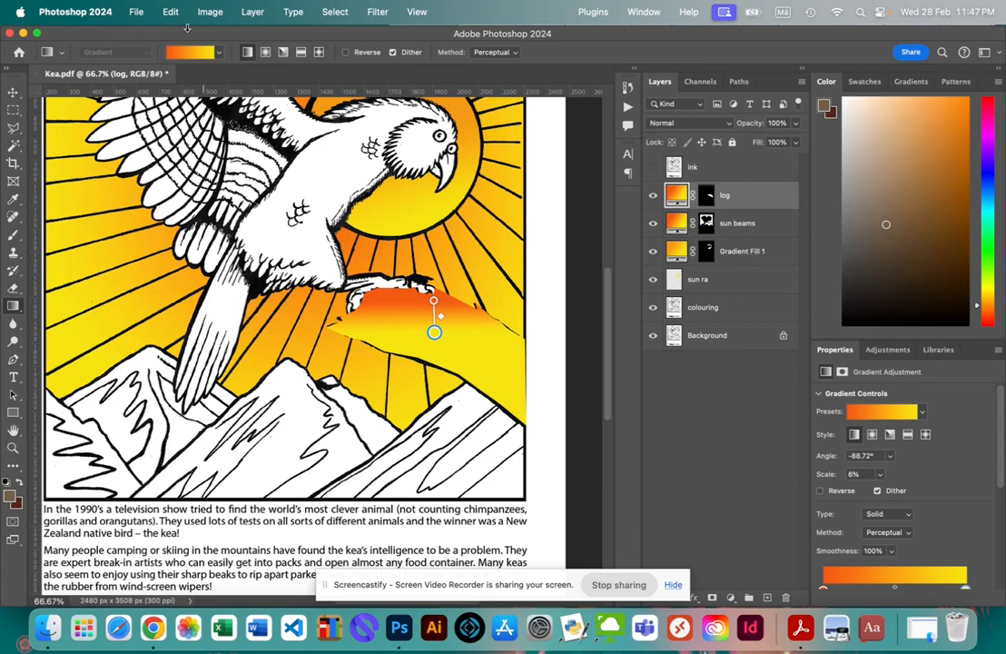
pyautogui.click(193, 51)
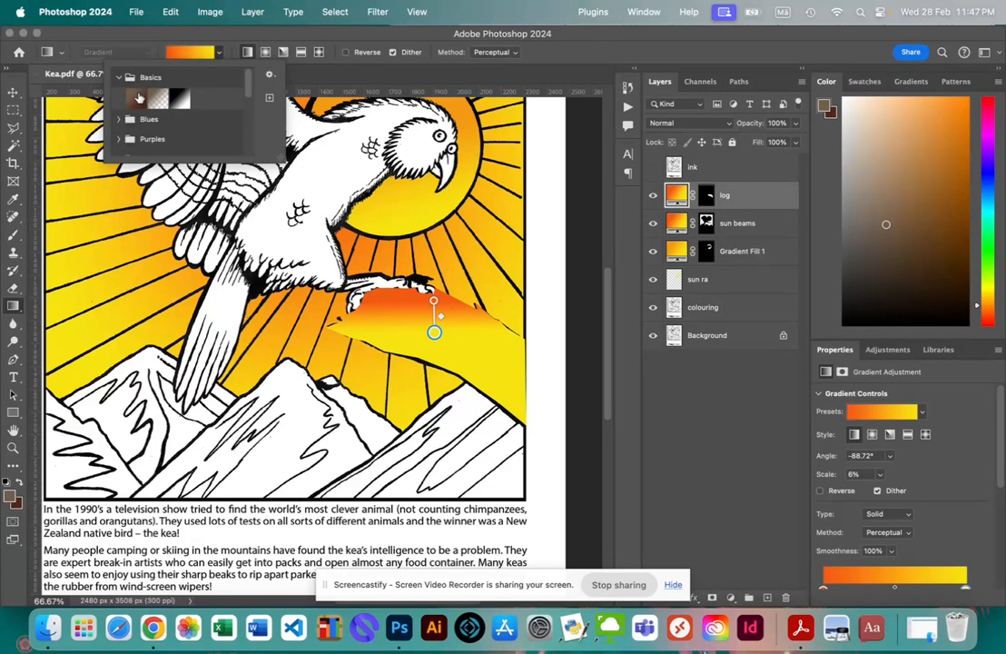
pyautogui.click(136, 97)
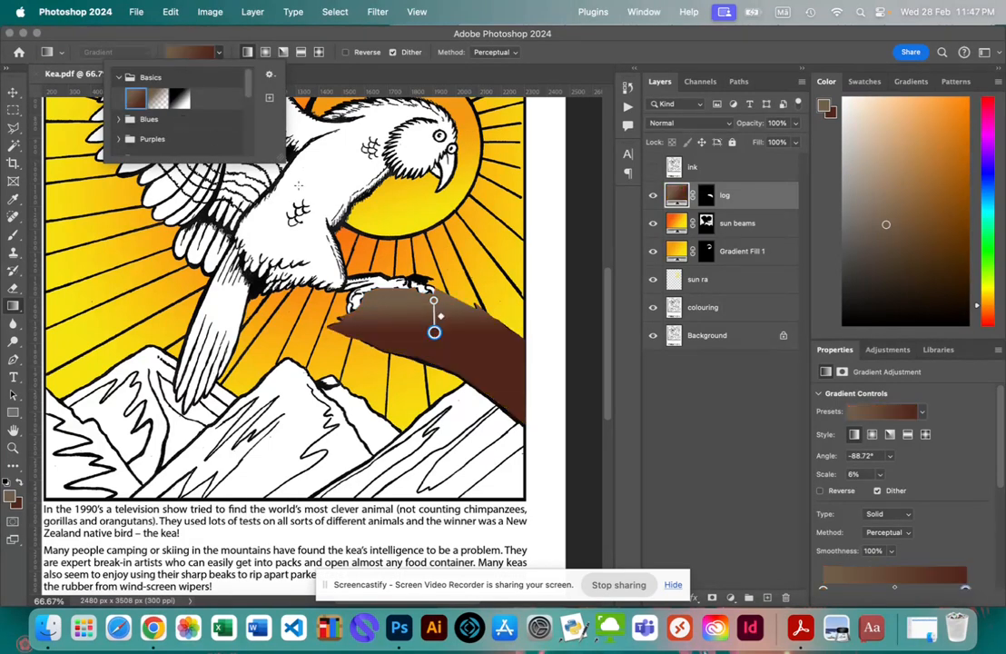
# Try a wider Radial style on the log's gradient and change the style to Reflected.
pyautogui.click(265, 53)
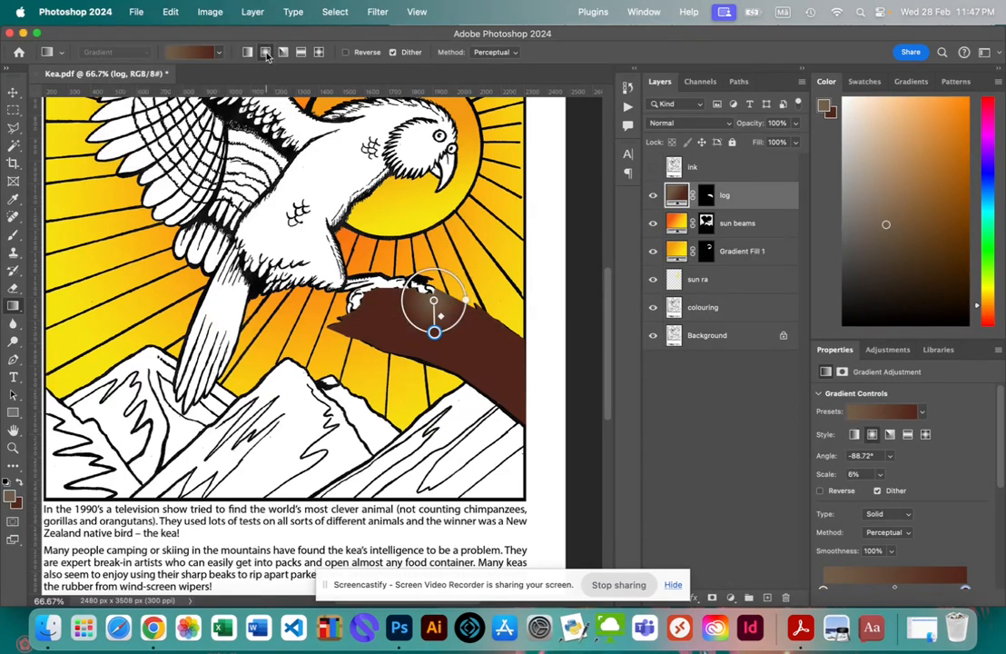
pyautogui.moveTo(434, 332); pyautogui.dragTo(436, 363)
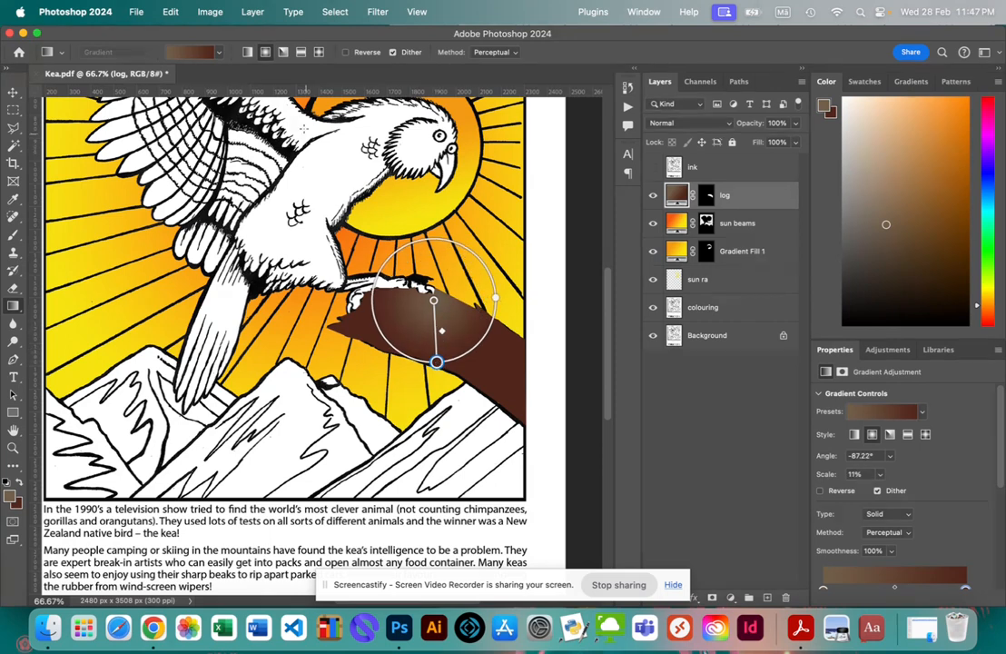
pyautogui.click(301, 53)
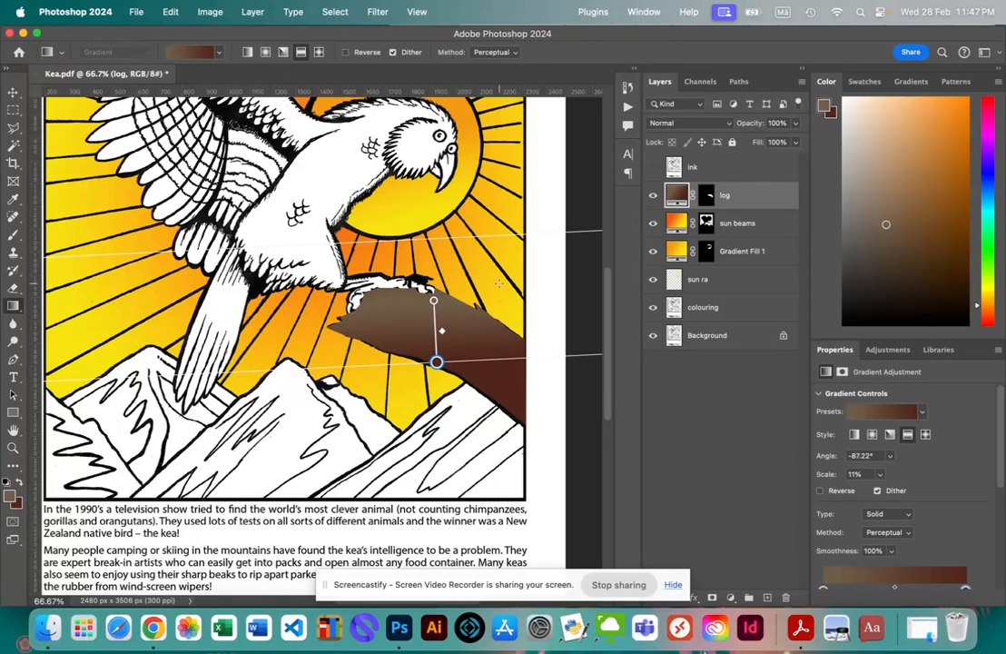
# Rotate the log's reflected gradient to about -116° so its bands run along the log.
pyautogui.press('super+minus')
pyautogui.press('super+minus')
pyautogui.press('super+minus')
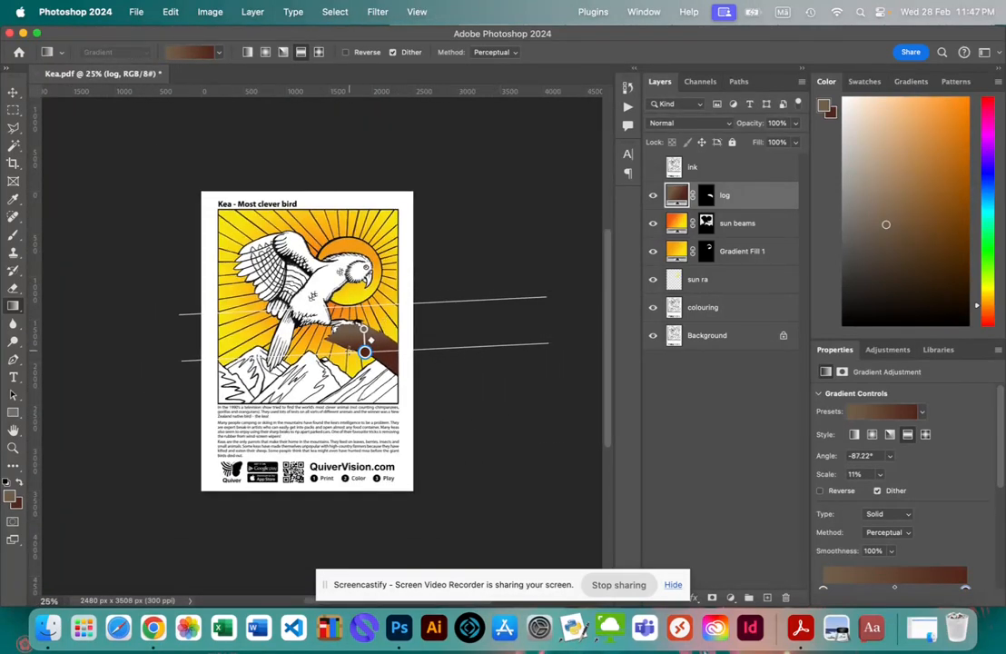
pyautogui.moveTo(364, 352); pyautogui.dragTo(354, 349)
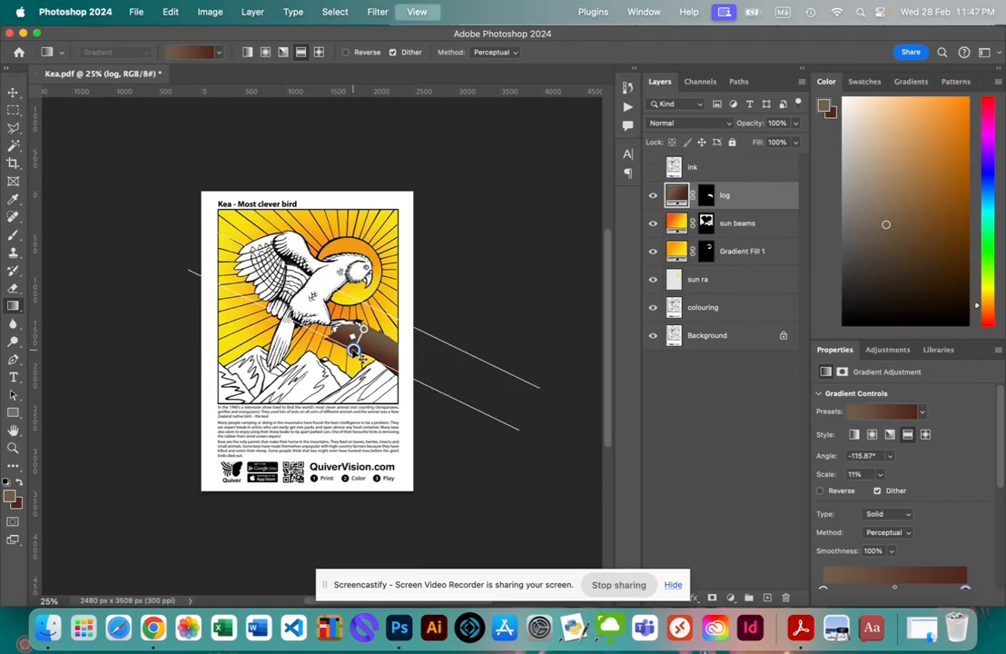
# Centre the reflected gradient on the log and tighten it to about 7% scale at about -119°.
pyautogui.press('super+plus')
pyautogui.press('super+plus')
pyautogui.press('super+plus')
pyautogui.press('super+plus')
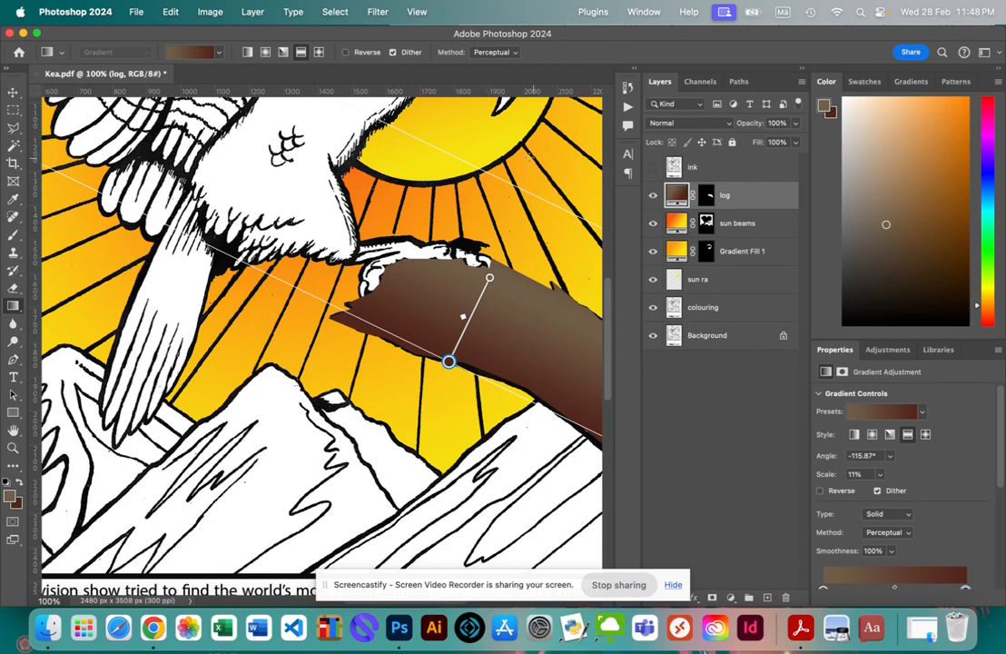
pyautogui.moveTo(489, 276); pyautogui.dragTo(479, 307)
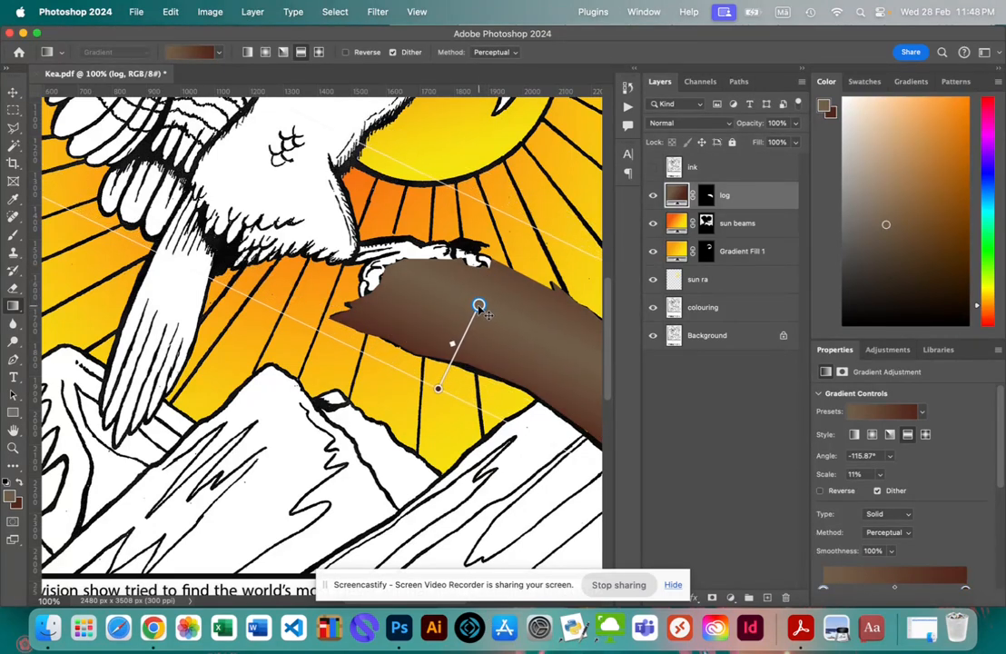
pyautogui.moveTo(439, 388); pyautogui.dragTo(452, 357)
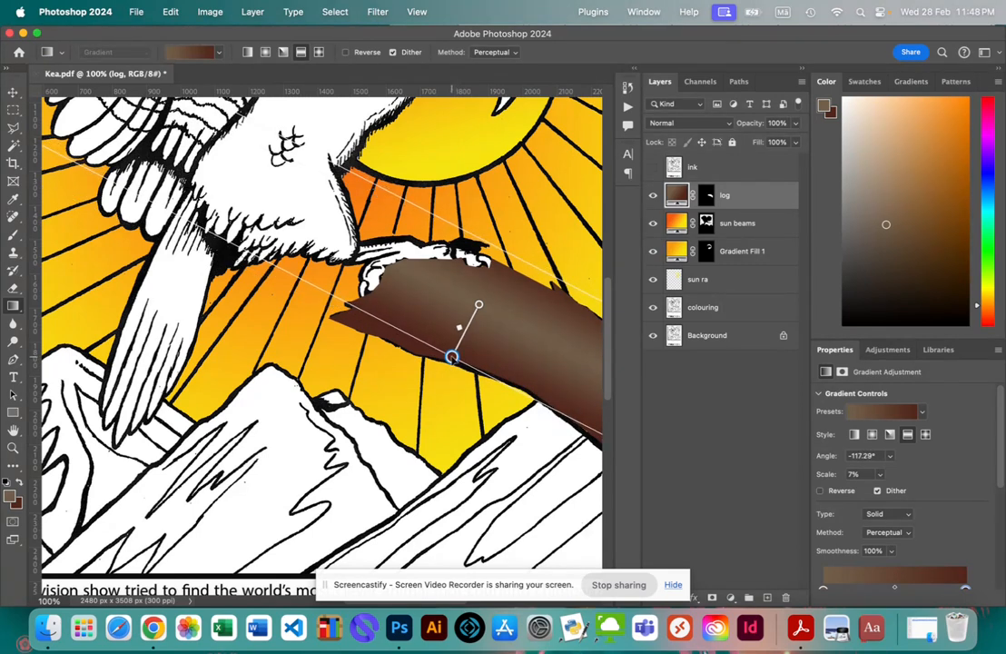
pyautogui.moveTo(451, 357); pyautogui.dragTo(450, 358)
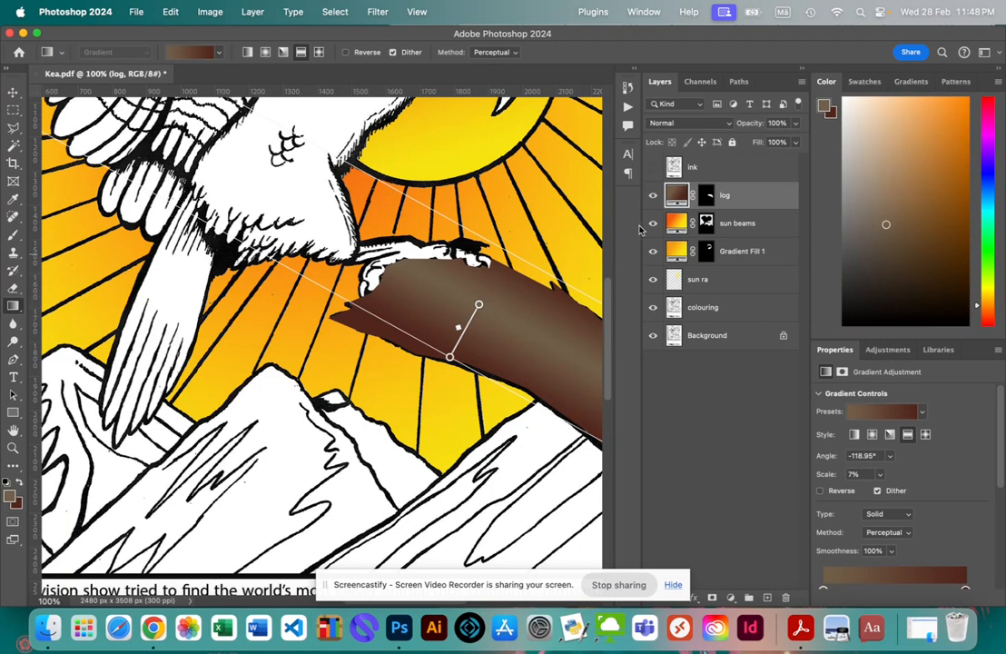
# Show the ink layer above the colour layers and toggle its visibility to compare the artwork with and without it.
pyautogui.click(659, 172)
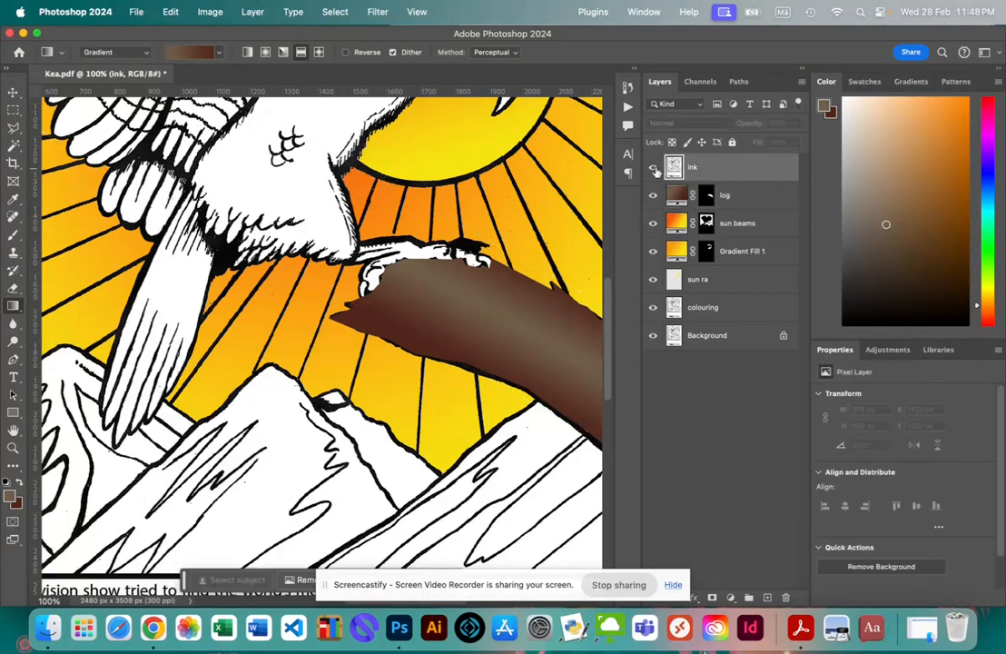
pyautogui.keyDown('alt'); pyautogui.click(653, 168); pyautogui.keyUp('alt')
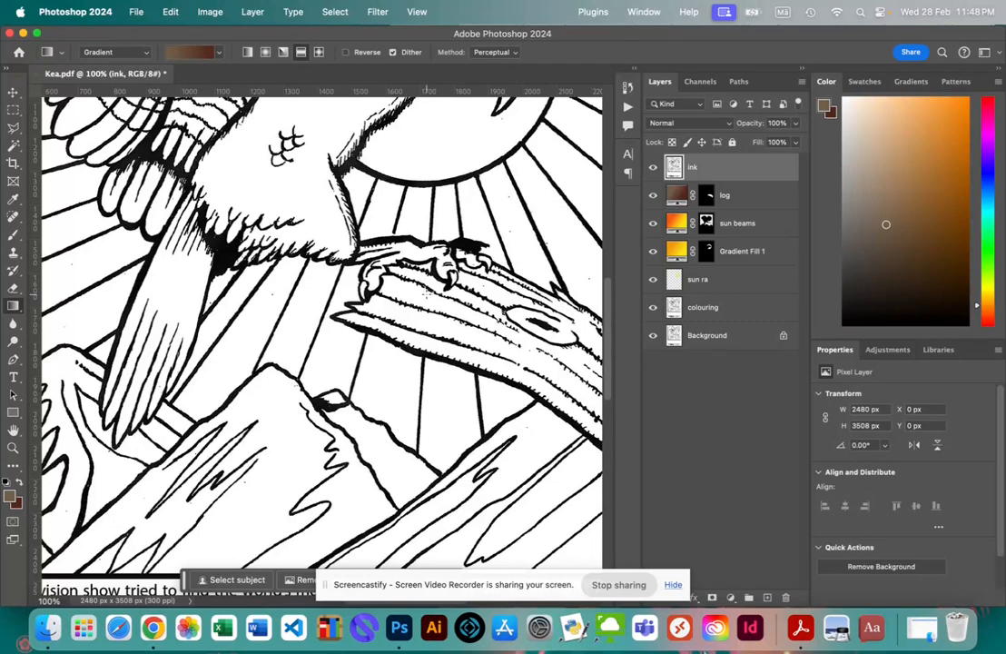
pyautogui.keyDown('alt'); pyautogui.click(654, 170); pyautogui.keyUp('alt')
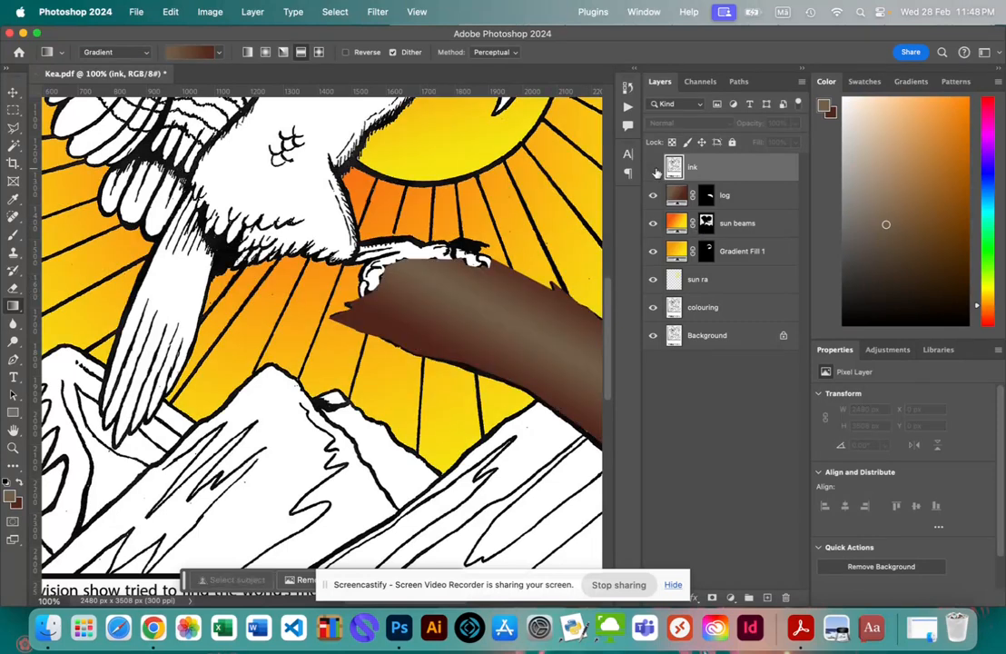
pyautogui.keyDown('alt'); pyautogui.click(655, 170); pyautogui.keyUp('alt')
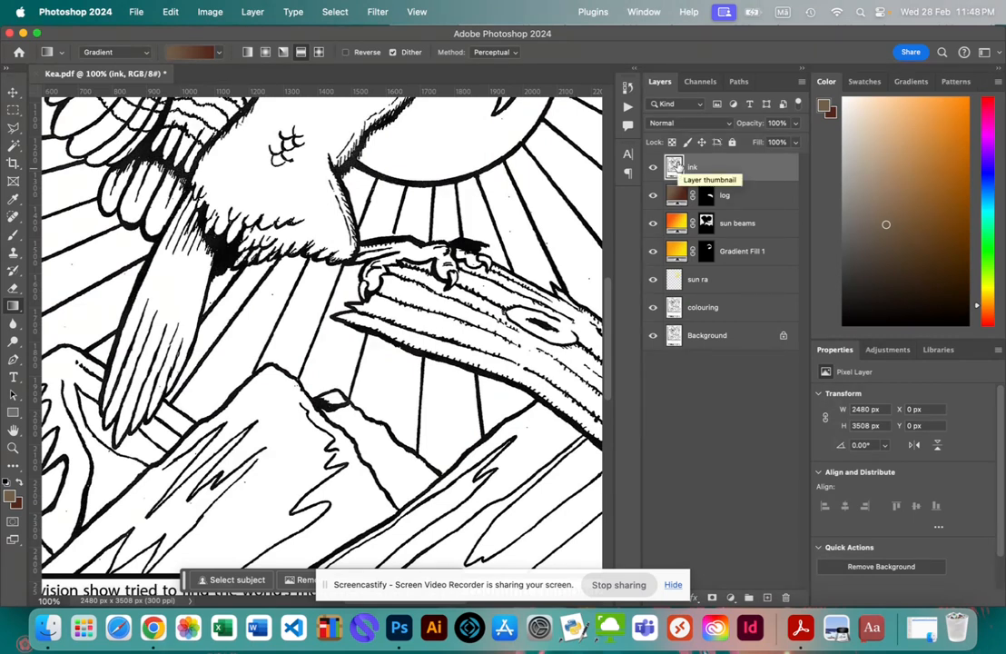
# Set the ink layer's blend mode to Multiply and lock the layer completely.
pyautogui.click(726, 126)
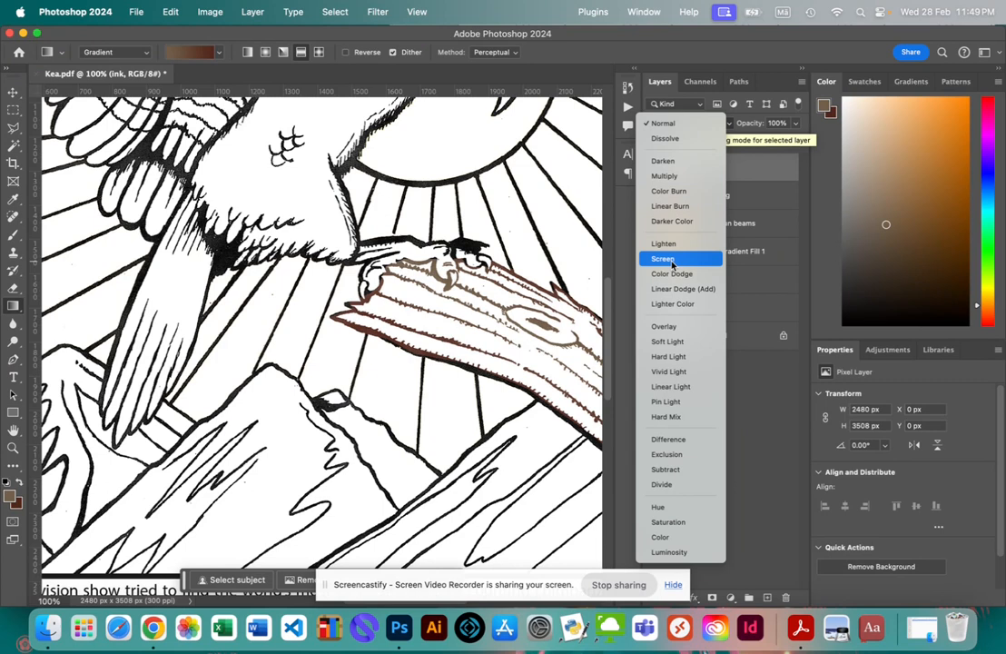
pyautogui.click(676, 177)
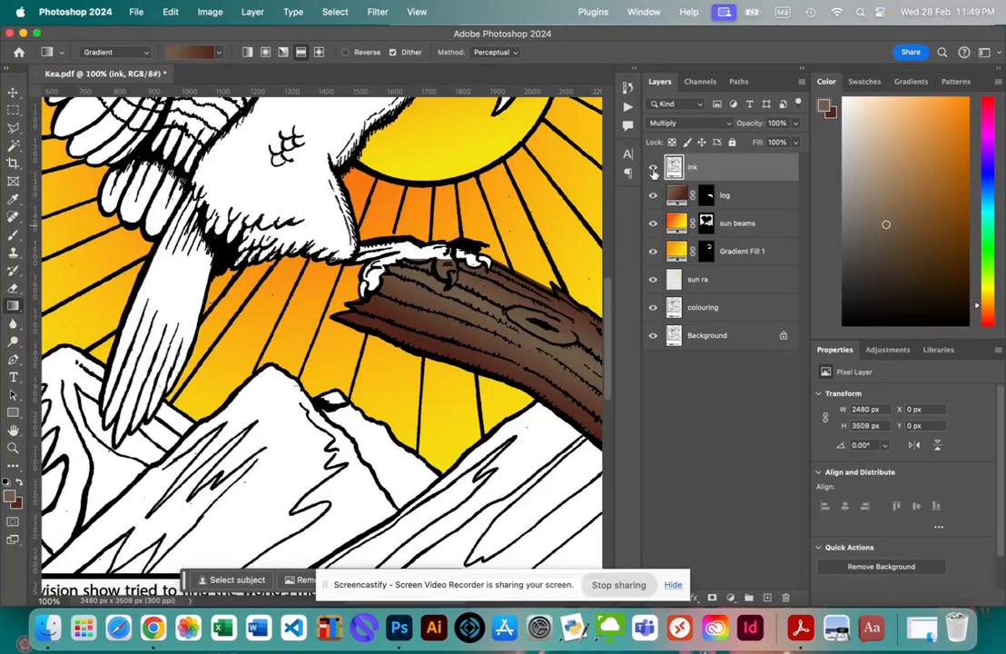
pyautogui.click(730, 143)
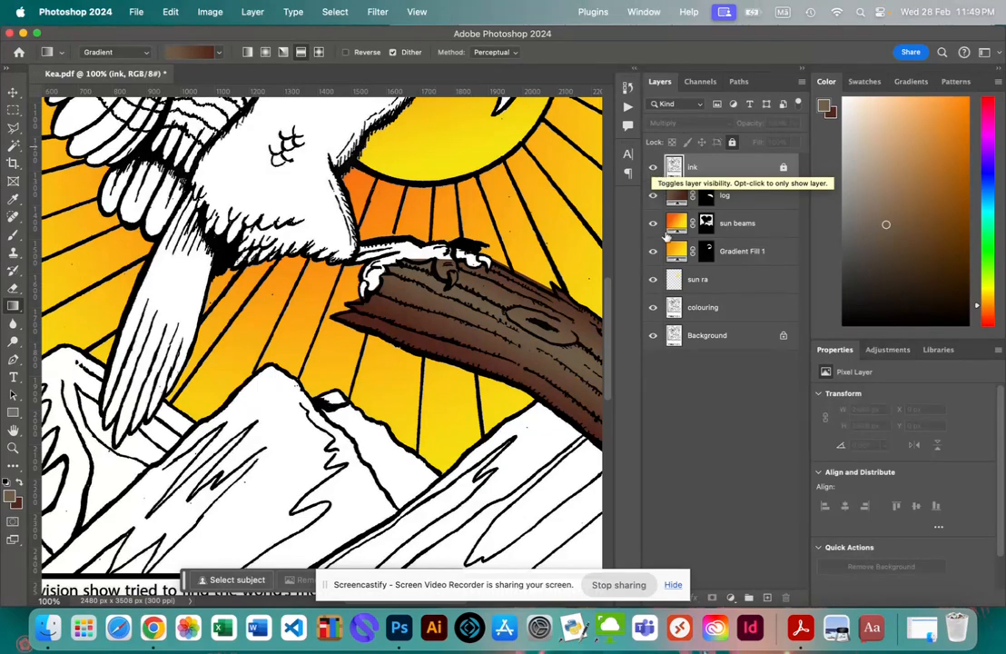
# Switch to Chrome to examine the kea reference photos in the Google results for the bird's colours, and return to Photoshop.
pyautogui.hscroll(5, 573, 295)
pyautogui.scroll(-1, 574, 295)
pyautogui.hscroll(-6, 454, 339)
pyautogui.scroll(5, 454, 339)
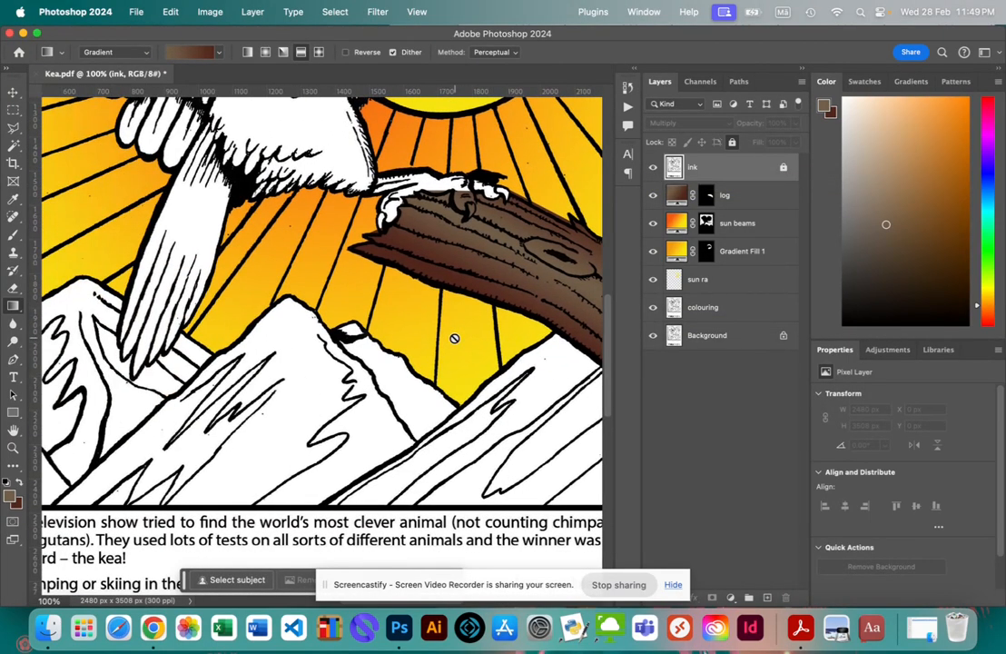
pyautogui.scroll(-2, 454, 339)
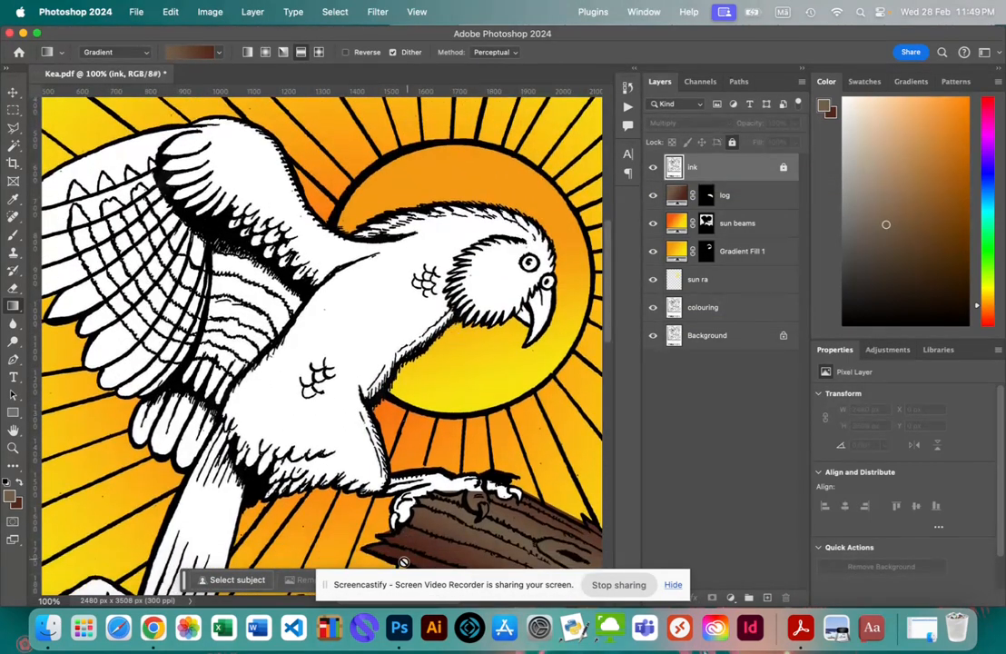
pyautogui.click(152, 627)
pyautogui.scroll(15, 206, 212)
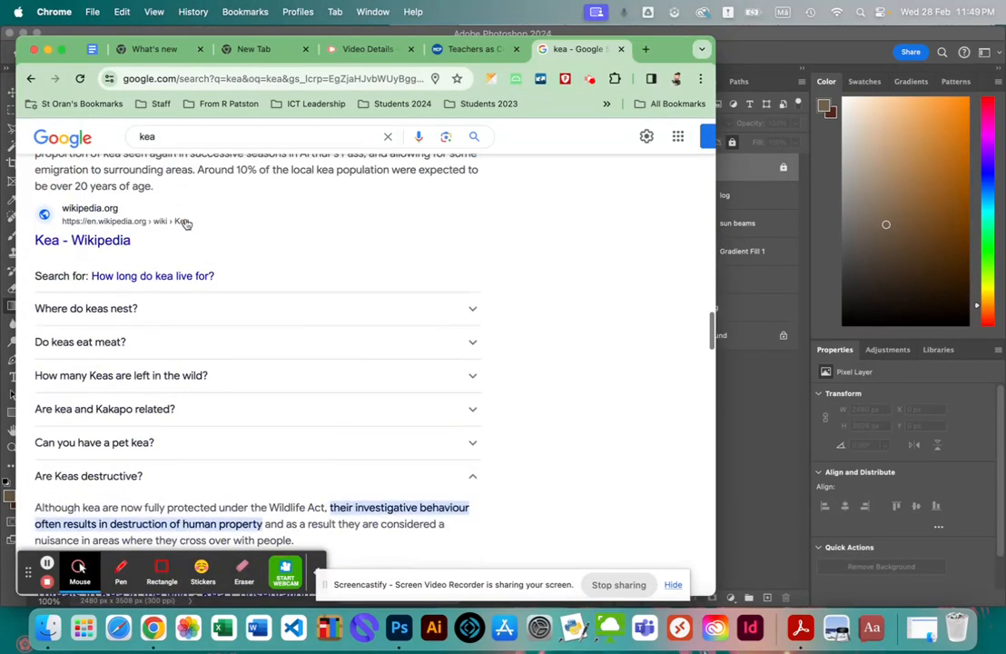
pyautogui.scroll(15, 160, 209)
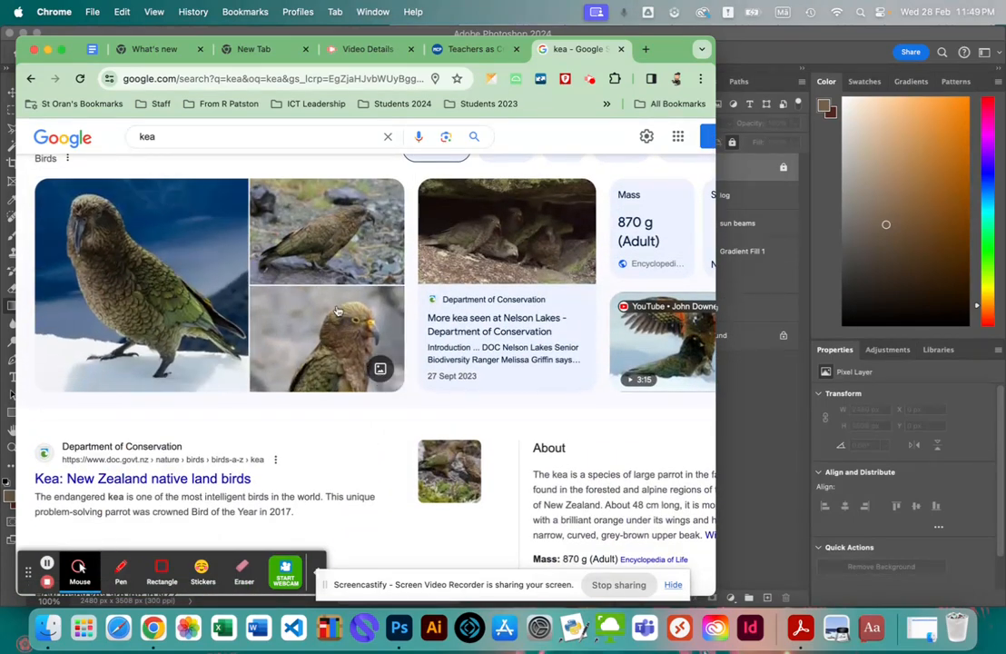
pyautogui.click(740, 387)
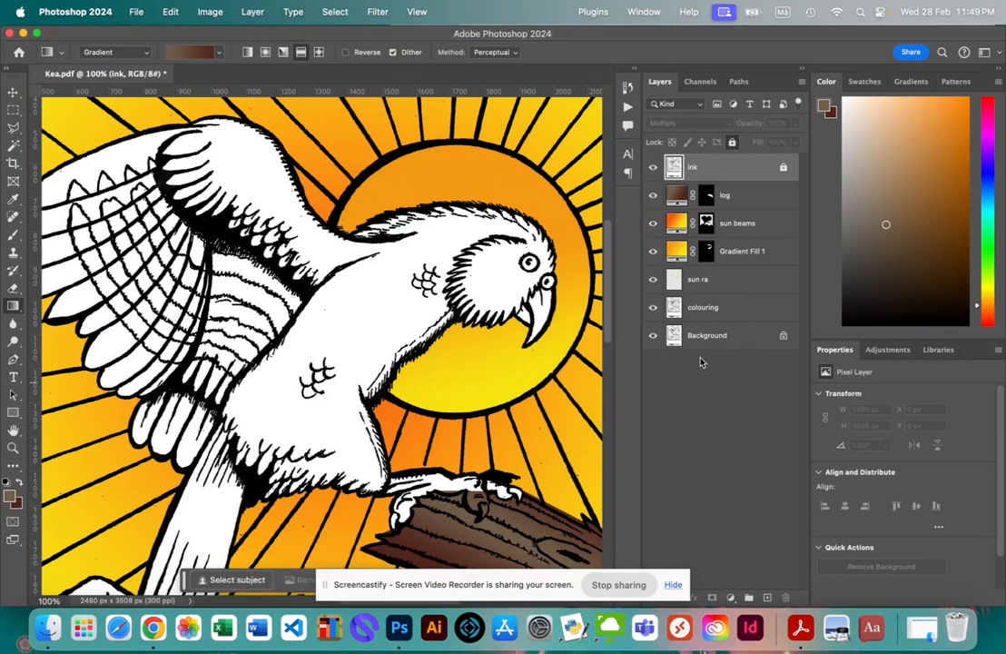
# Add a new layer above the ink layer and choose a bright green foreground colour.
pyautogui.click(767, 598)
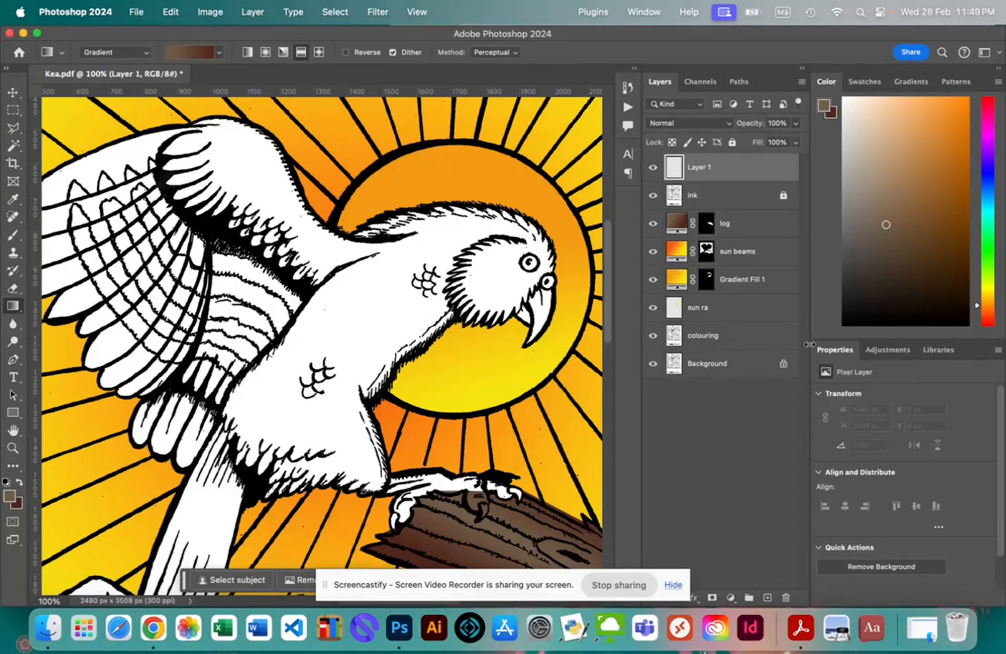
pyautogui.click(986, 246)
pyautogui.moveTo(987, 246); pyautogui.dragTo(987, 244)
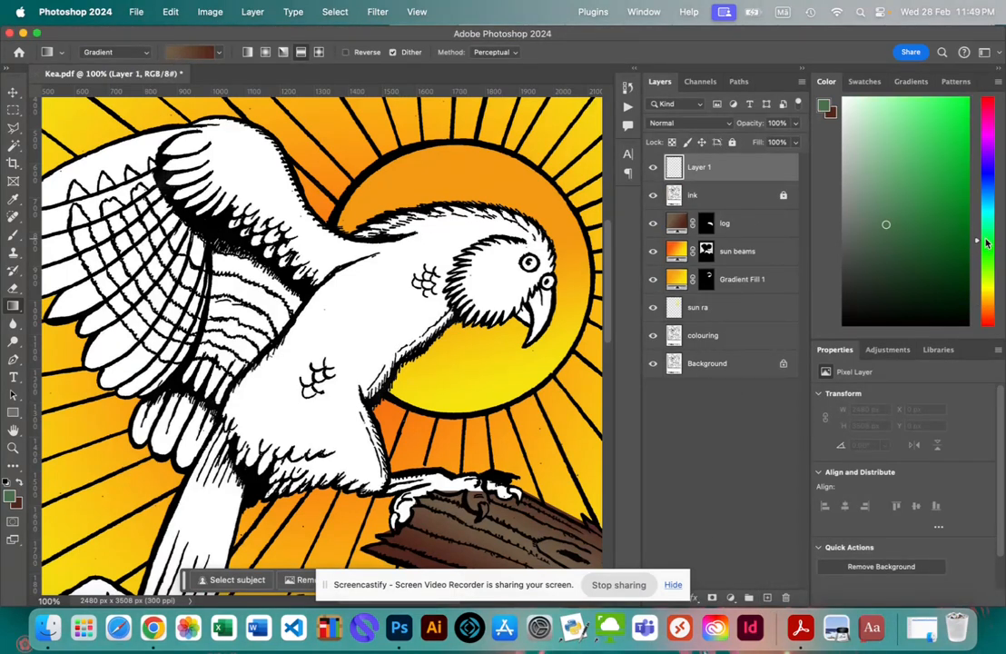
pyautogui.click(957, 130)
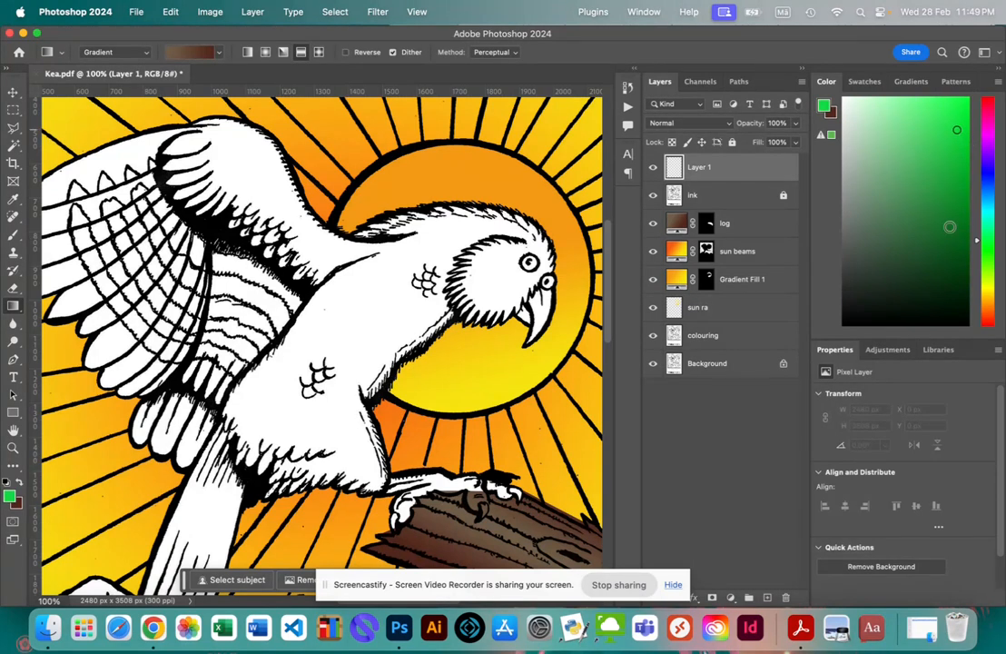
# Swap the foreground and background colours and set the foreground to a dark green.
pyautogui.click(18, 482)
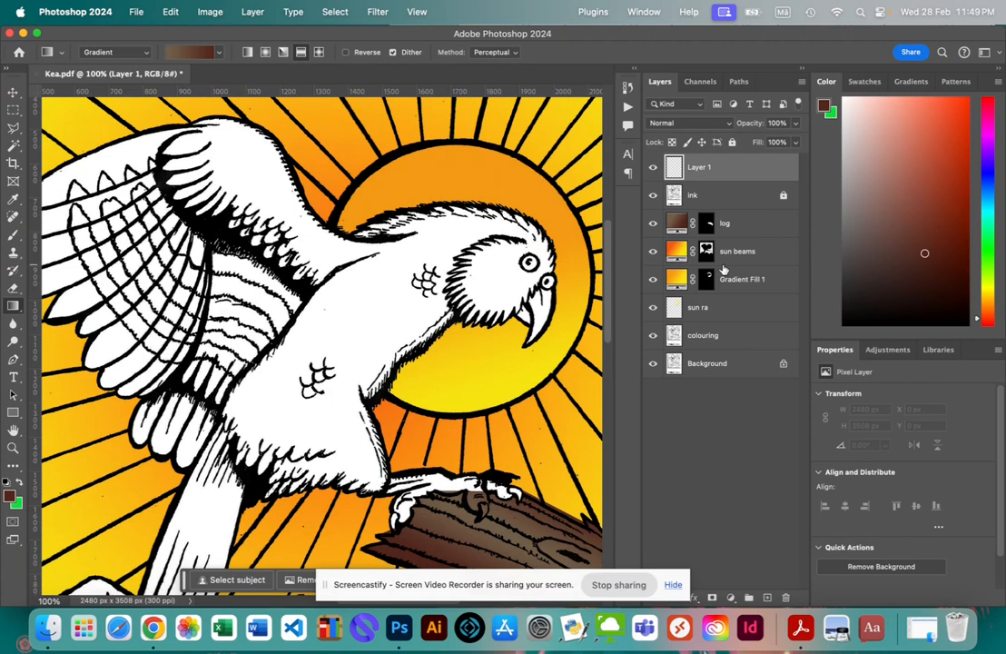
pyautogui.click(982, 257)
pyautogui.click(947, 268)
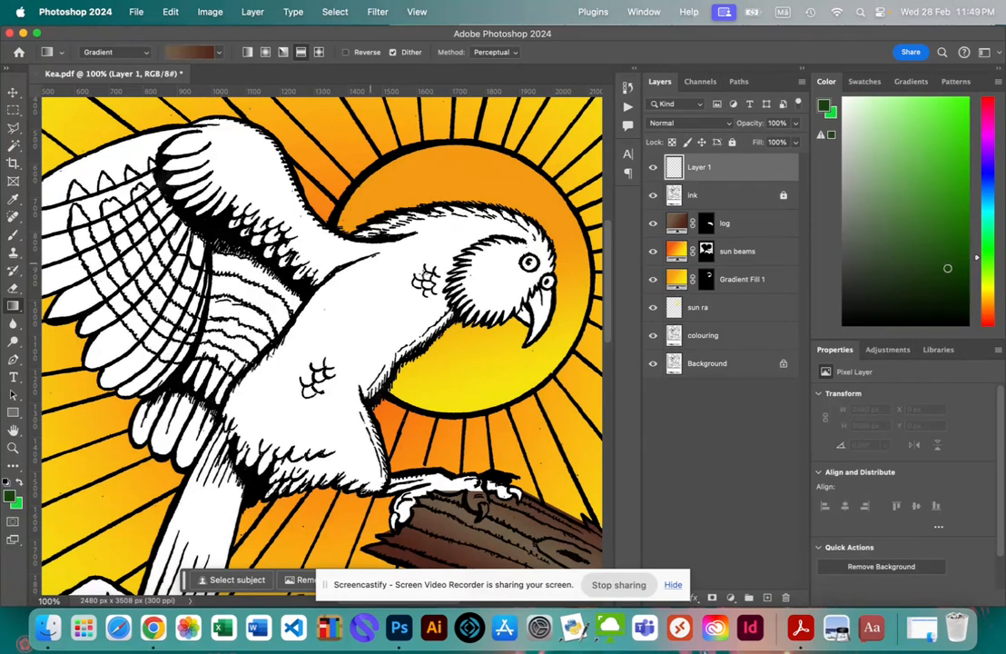
# Rename the new top layer as kea.
pyautogui.rightClick(695, 169)
pyautogui.press('Escape')
pyautogui.doubleClick(696, 168)
pyautogui.write('kea')
pyautogui.press('Return')
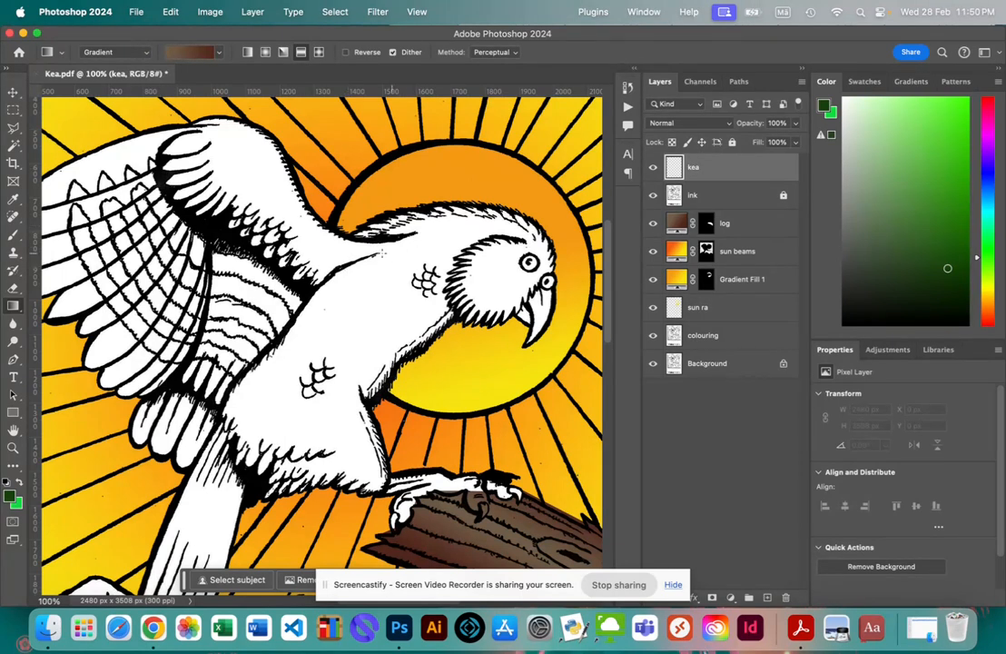
# Select the kea's white body and outer wing feathers from the ink layer with the Magic Wand, adding each area to the selection.
pyautogui.hotkey('alt', '[')
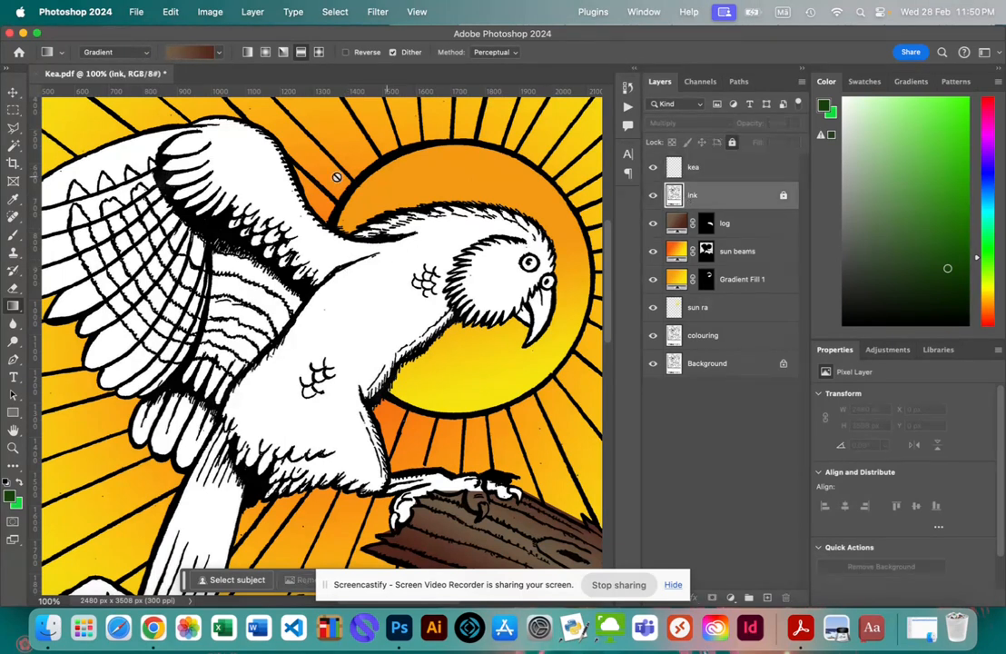
pyautogui.click(13, 144)
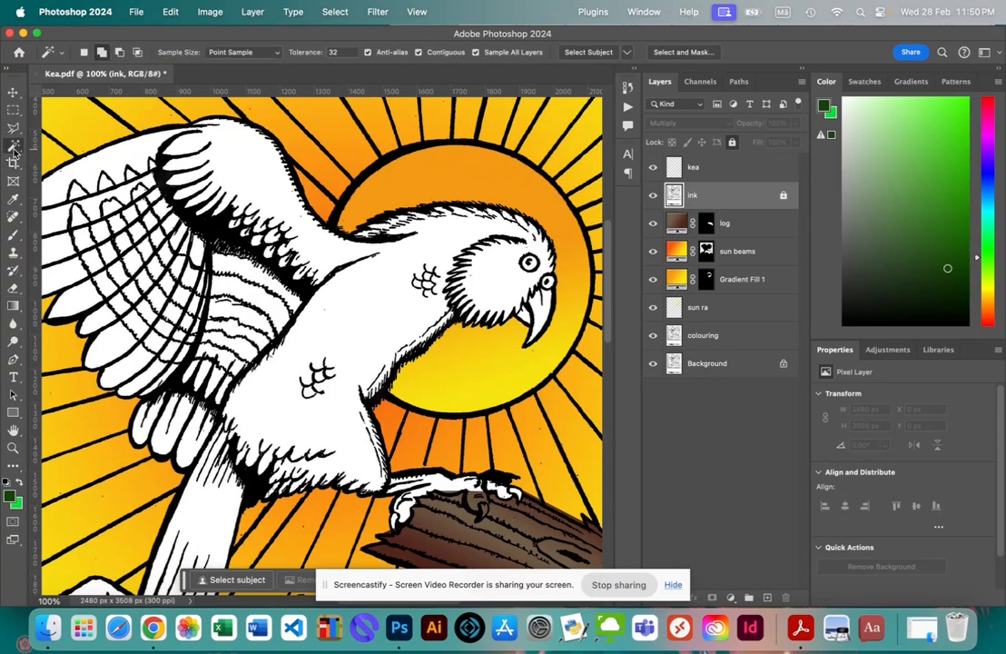
pyautogui.click(255, 165)
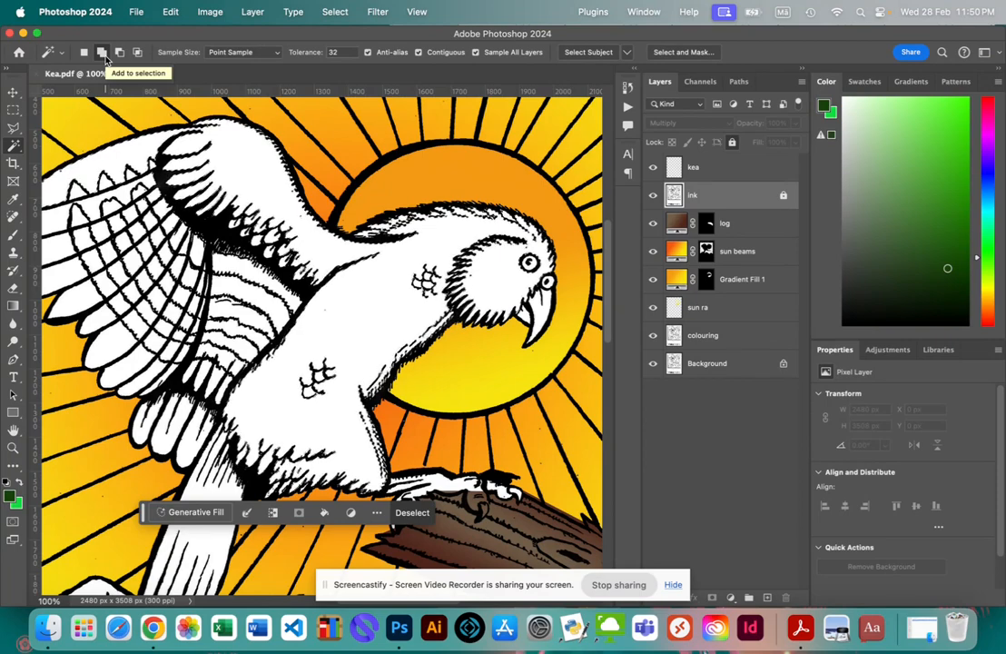
pyautogui.click(60, 221)
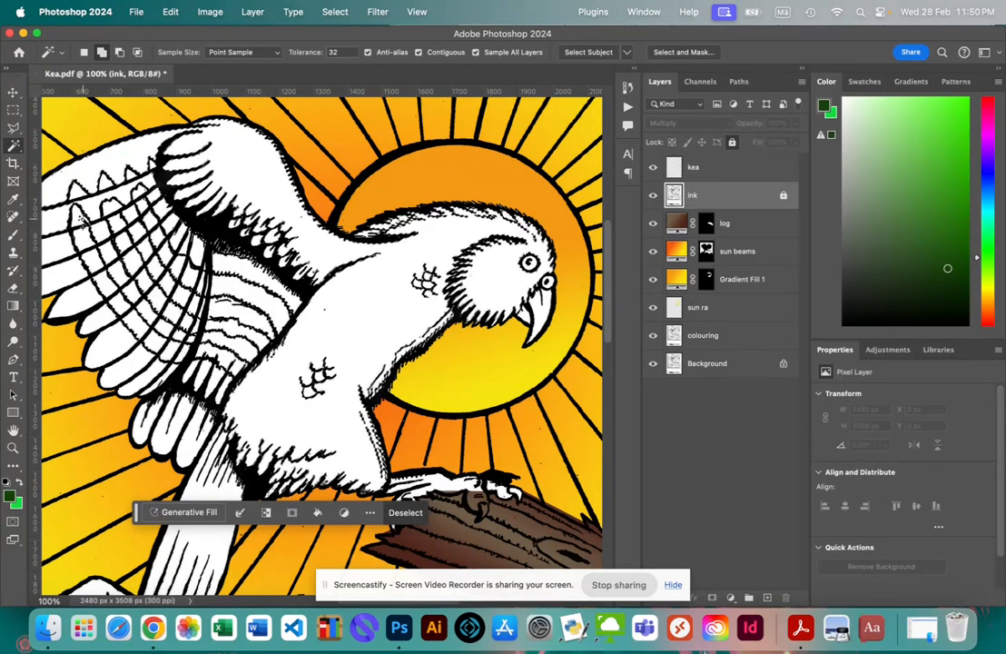
pyautogui.click(63, 243)
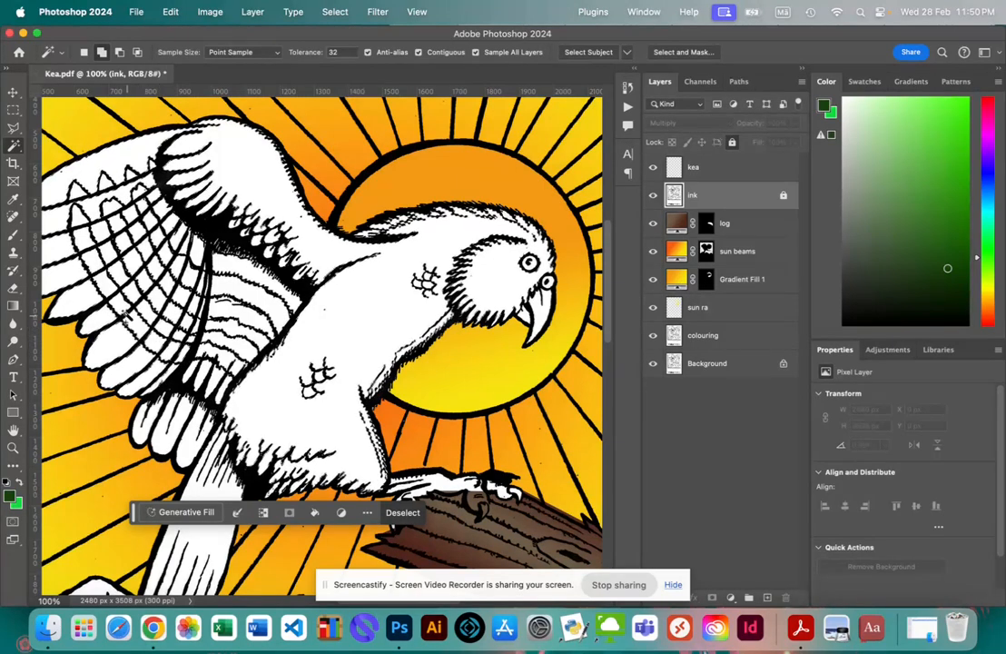
pyautogui.click(109, 277)
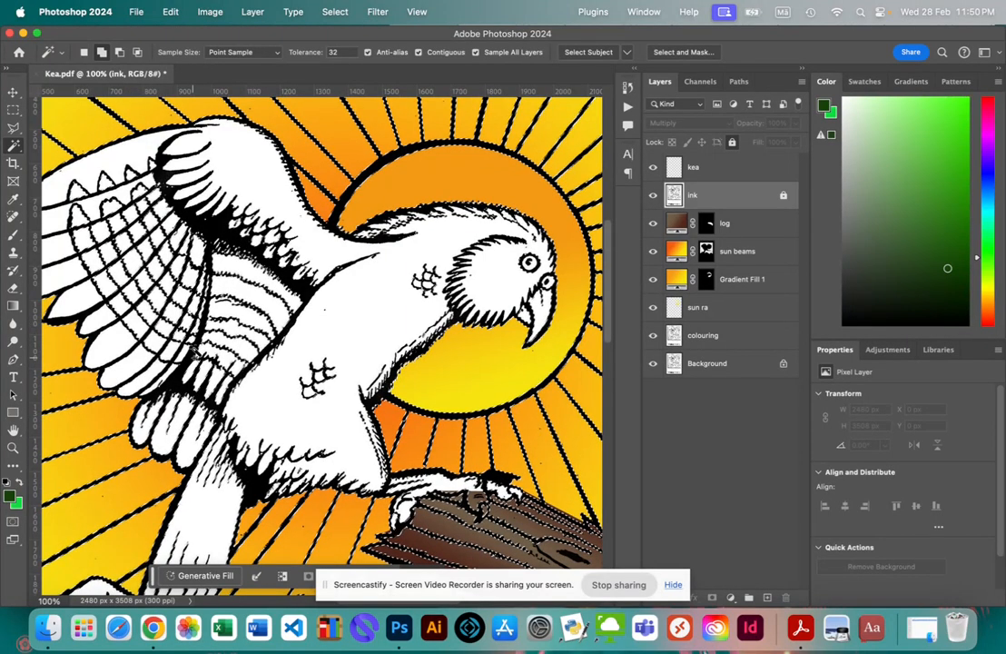
pyautogui.click(136, 12)
pyautogui.moveTo(173, 12)
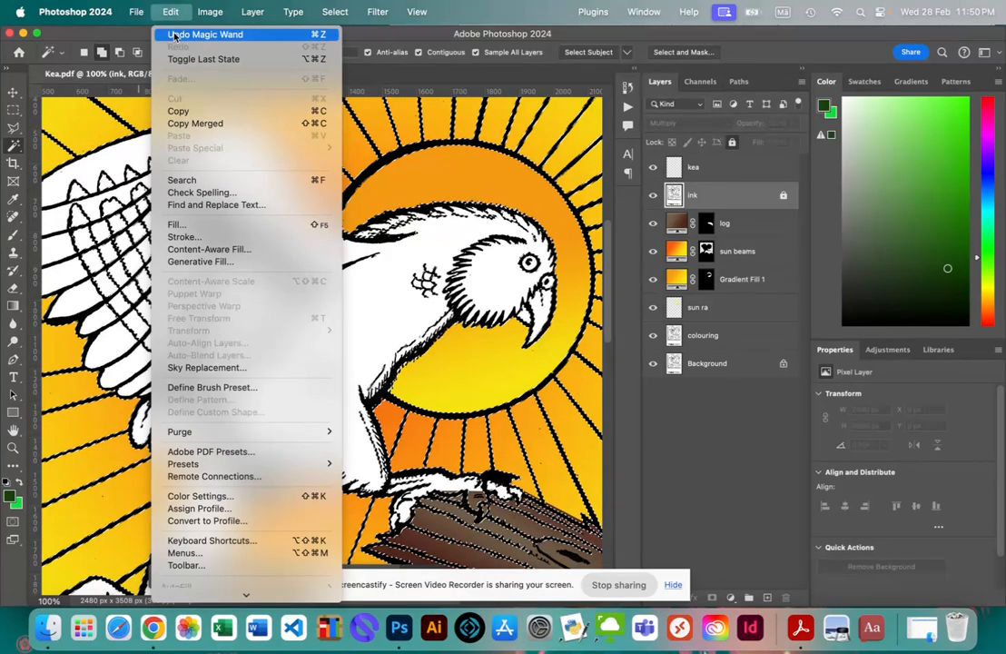
pyautogui.click(175, 34)
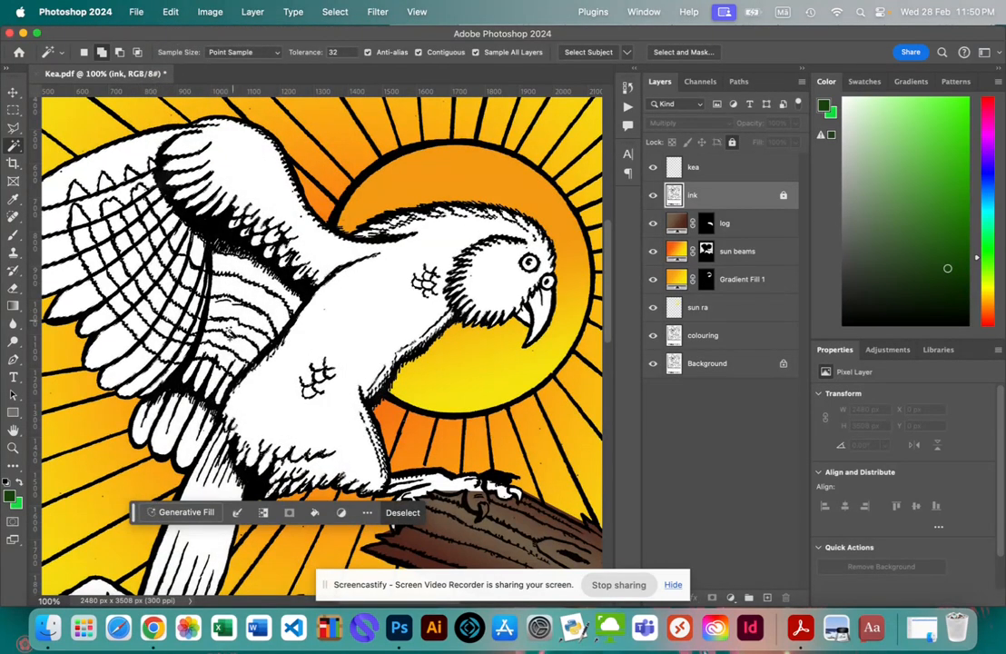
# Add the kea's tail and remaining feathers to the selection, undoing any accidental selection of the black outlines.
pyautogui.click(202, 494)
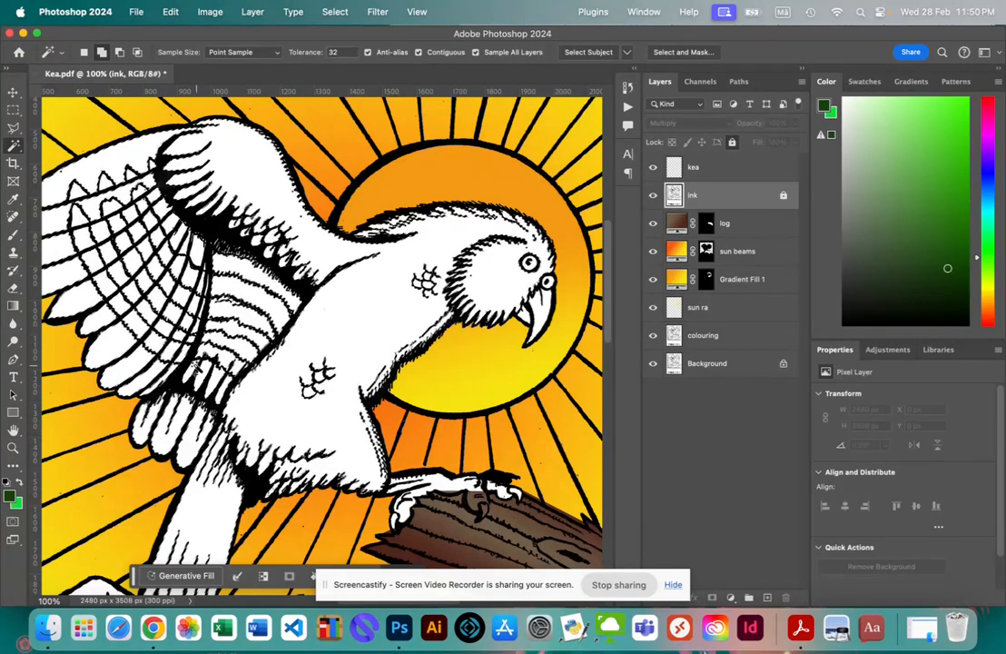
pyautogui.click(207, 371)
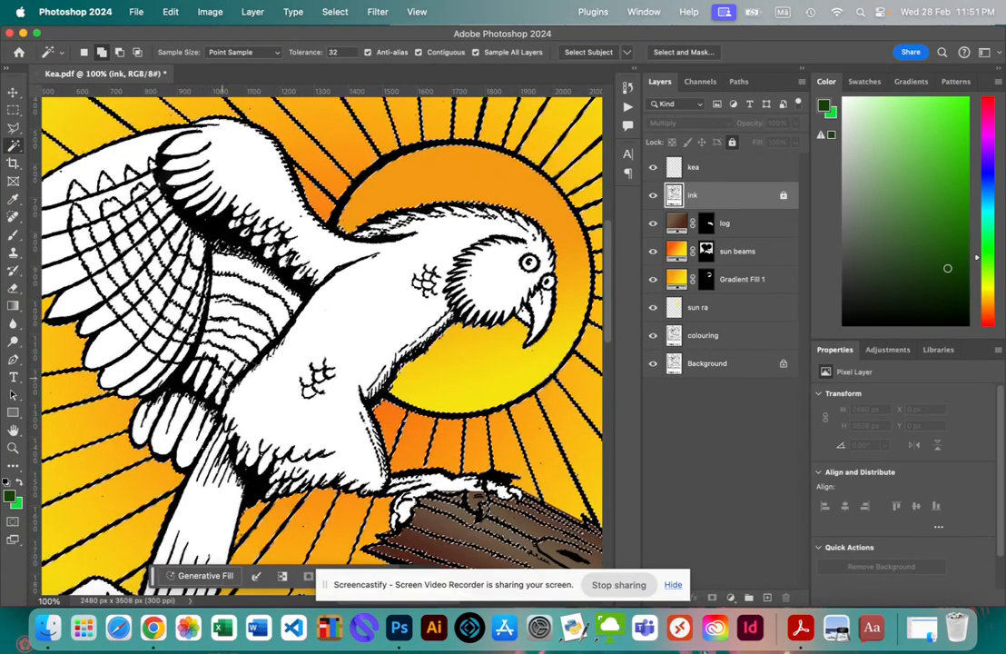
pyautogui.click(171, 11)
pyautogui.click(179, 34)
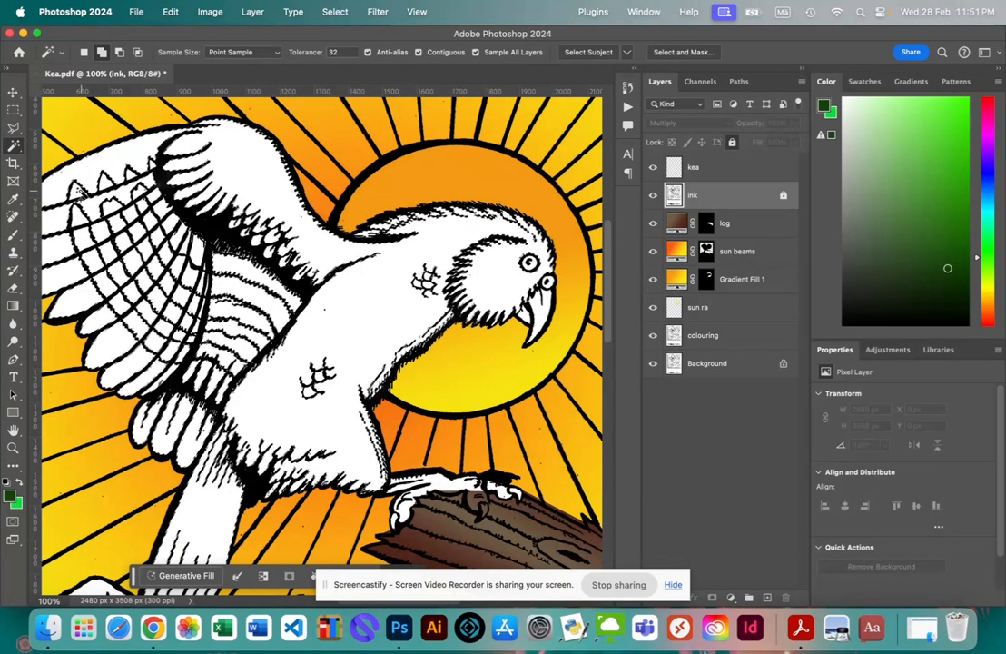
pyautogui.click(109, 187)
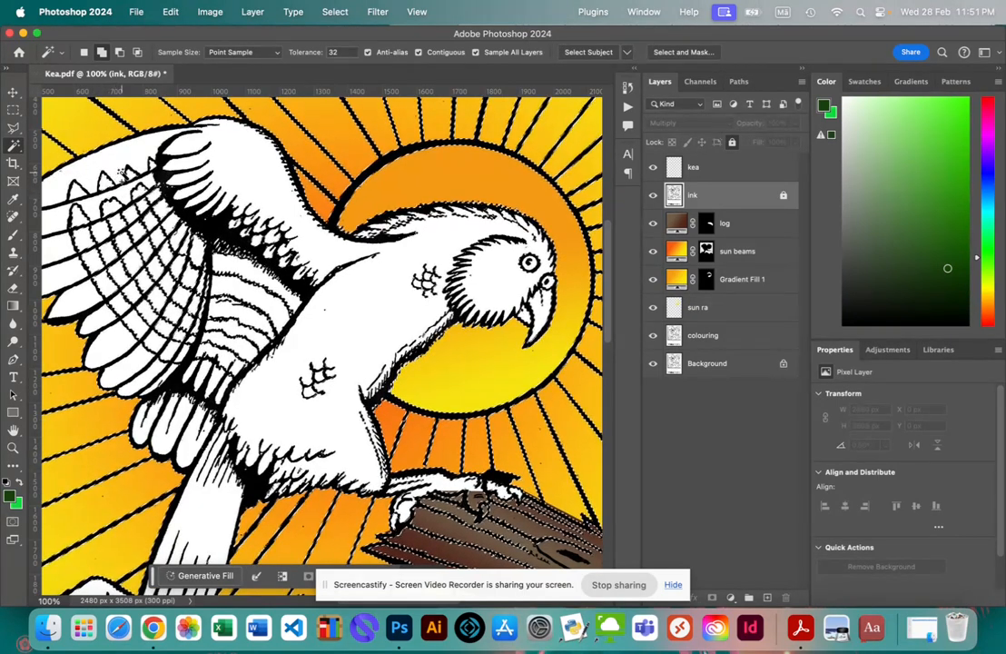
pyautogui.click(171, 12)
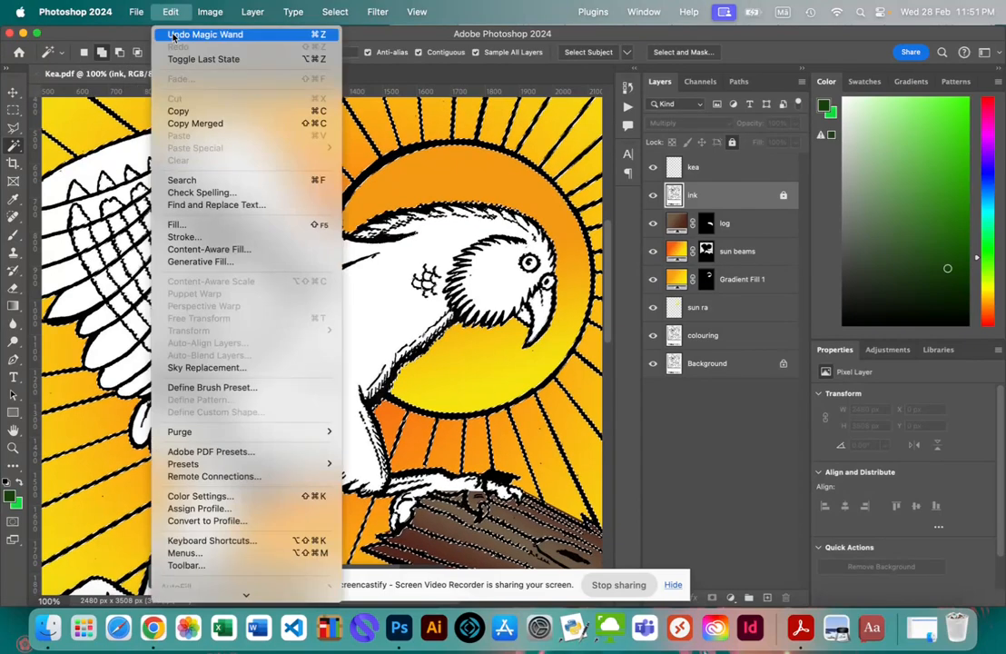
pyautogui.click(149, 29)
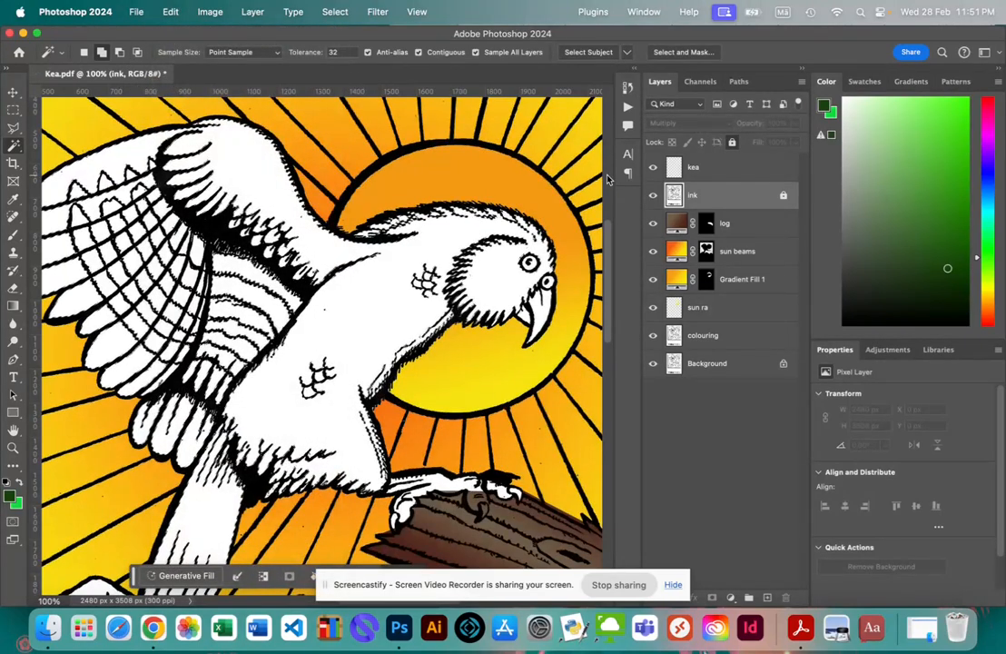
# Fill the selected bird on the kea layer with a brown reflected gradient from lower body to shoulder, about 73° at 22% scale.
pyautogui.click(702, 169)
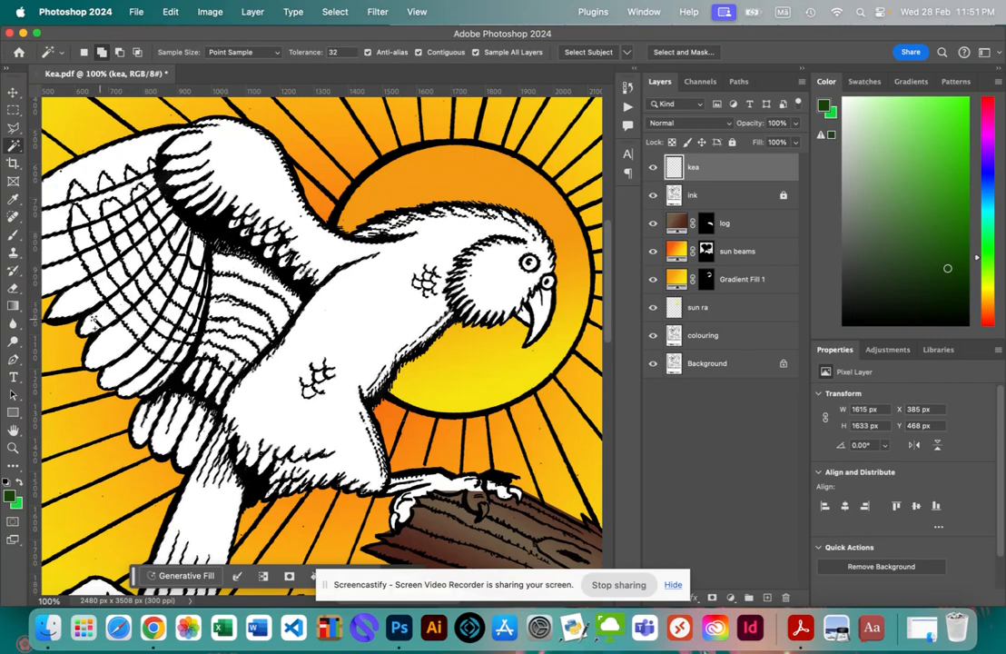
pyautogui.click(12, 307)
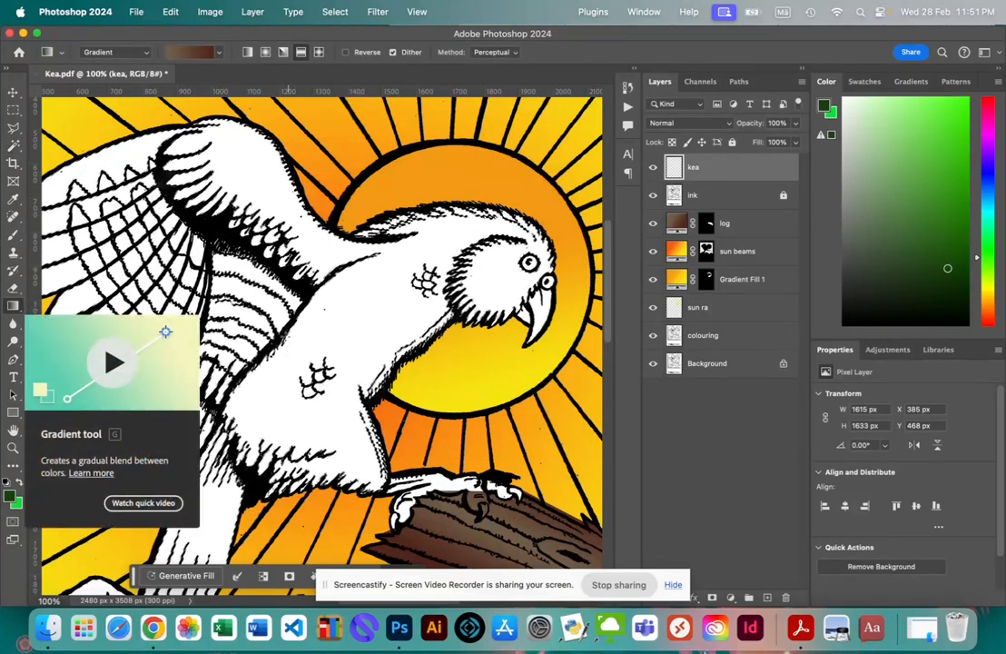
pyautogui.moveTo(249, 406); pyautogui.dragTo(302, 232)
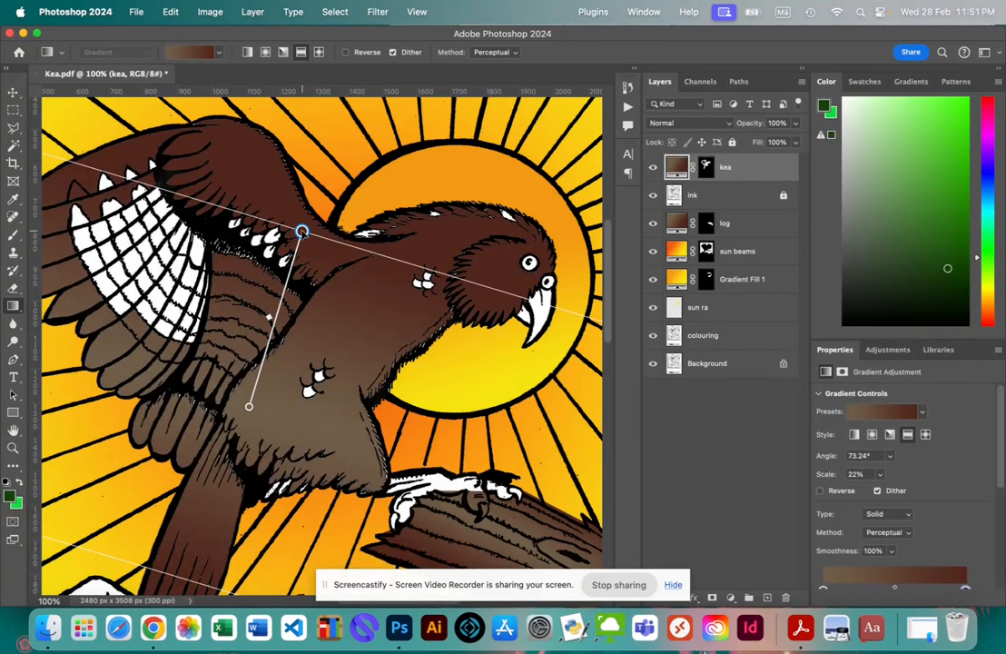
# Recolour the kea fill with the green foreground-to-background gradient, move its centre to the chest, try the Angle style and set it to Diamond.
pyautogui.click(193, 52)
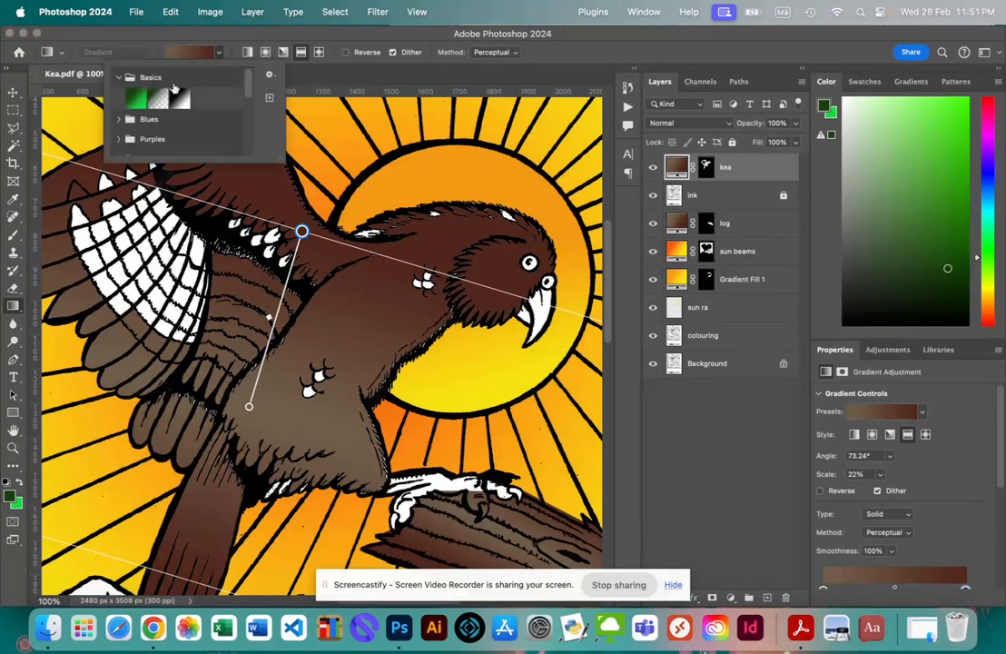
pyautogui.click(136, 97)
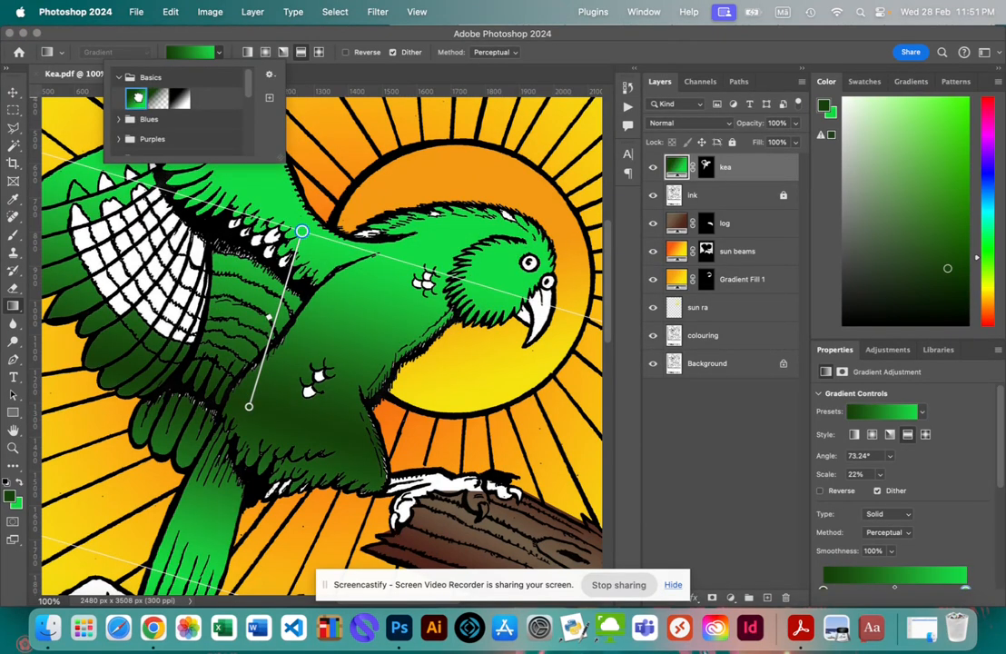
pyautogui.click(283, 52)
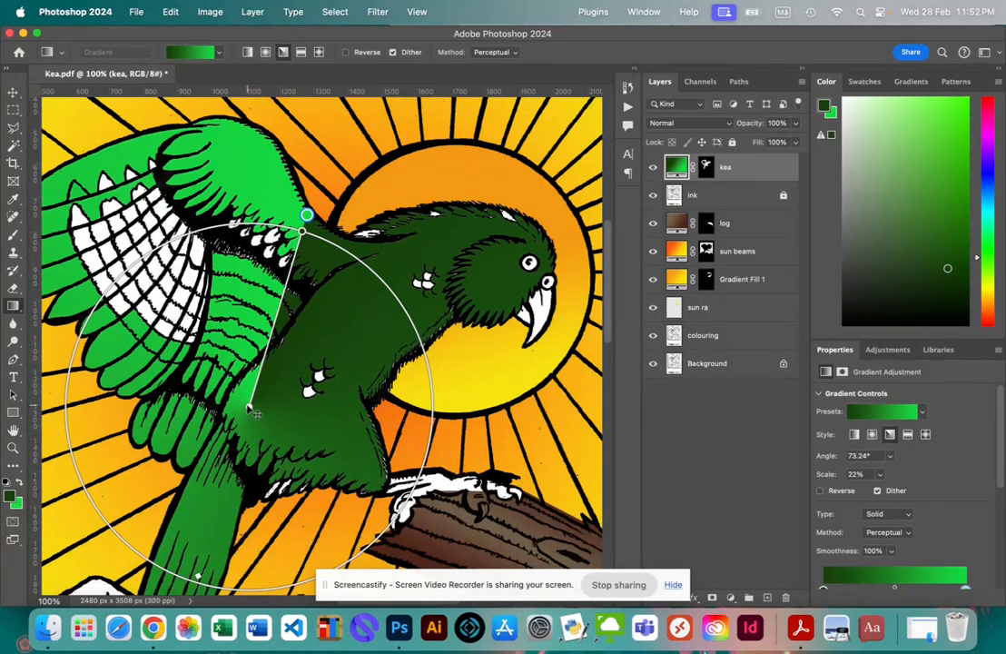
pyautogui.moveTo(249, 405); pyautogui.dragTo(344, 338)
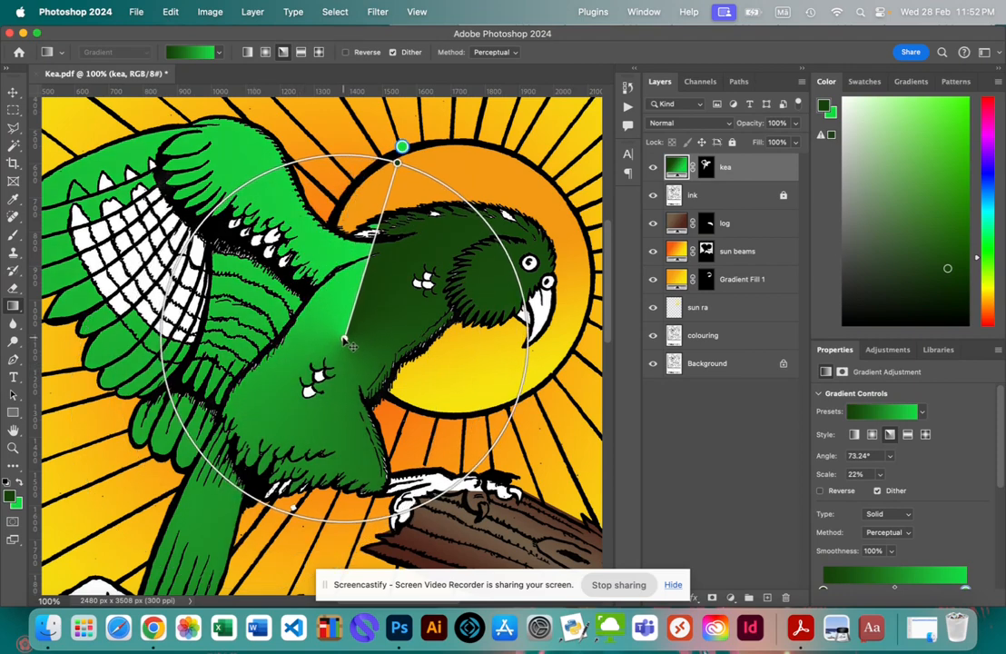
pyautogui.click(321, 58)
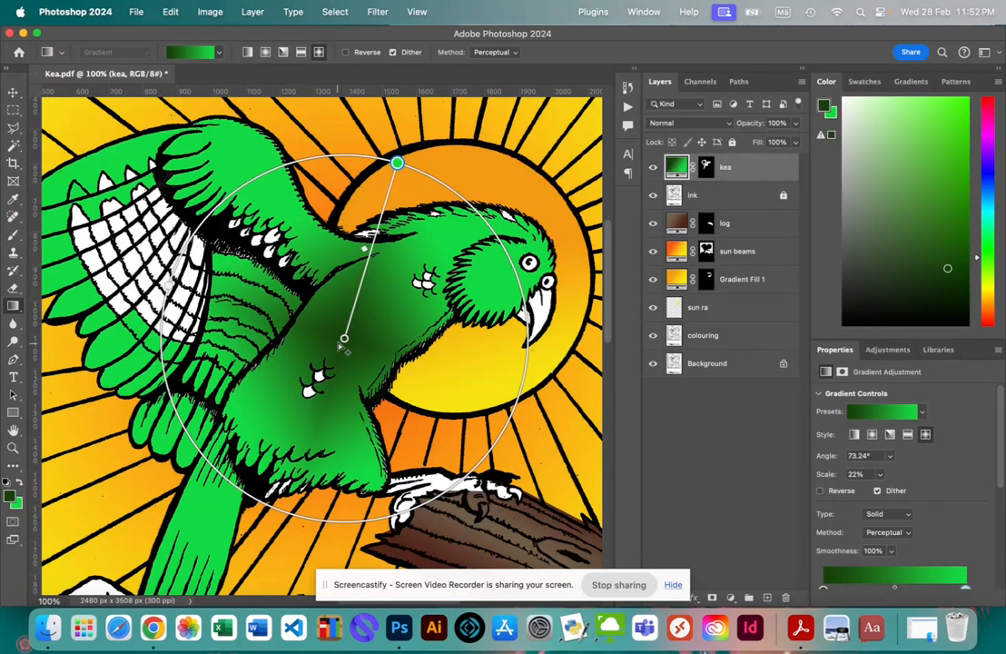
# Swap the foreground and background colours and reapply the foreground-to-background gradient to the kea, with bright green at its centre.
pyautogui.click(21, 486)
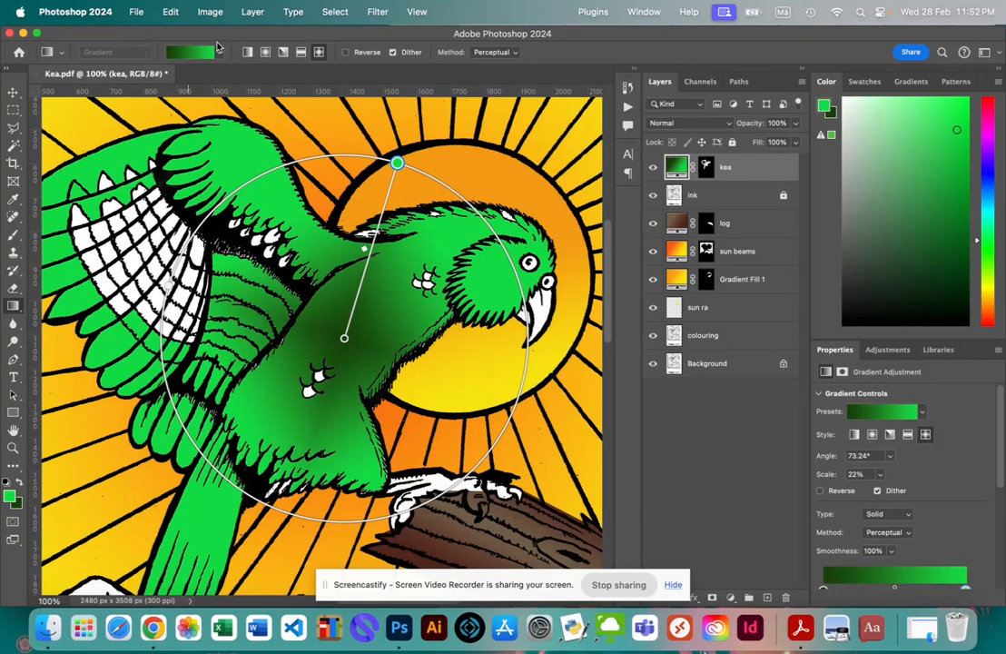
pyautogui.click(218, 53)
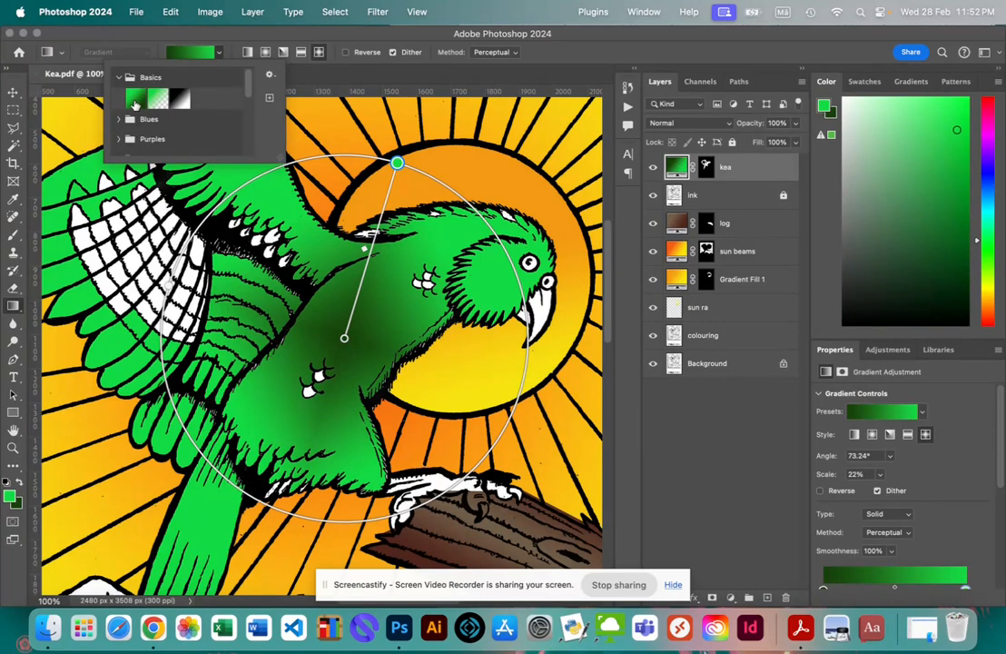
pyautogui.click(135, 101)
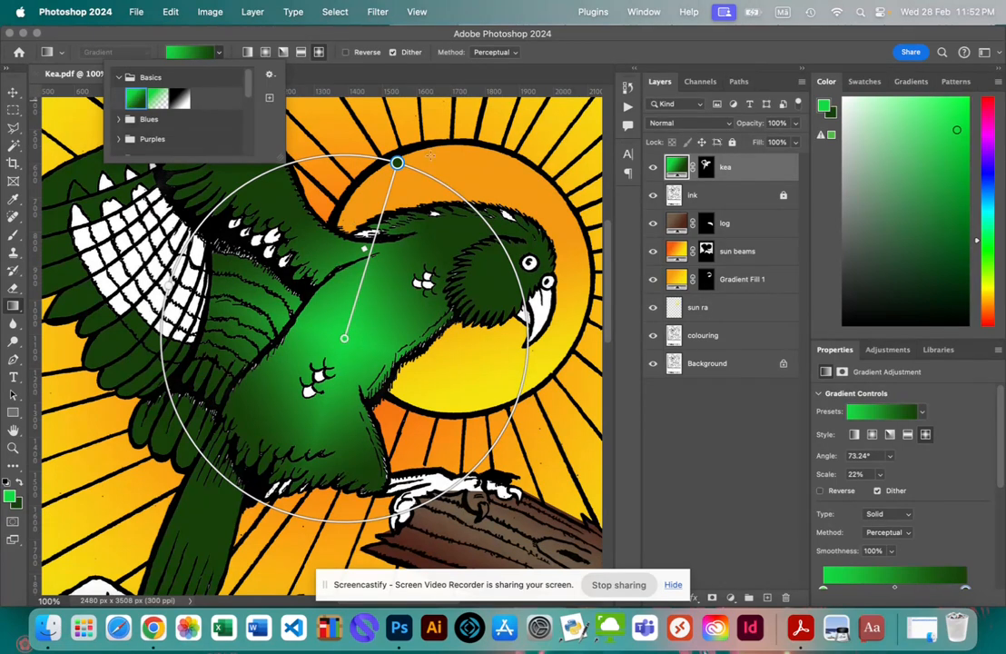
# Reposition the kea's diamond gradient over the mid-body and extend it towards the sun's upper edge, about 49° at 38% scale.
pyautogui.moveTo(397, 162); pyautogui.dragTo(420, 113)
pyautogui.moveTo(348, 341); pyautogui.dragTo(404, 311)
pyautogui.press('super+minus')
pyautogui.press('super+minus')
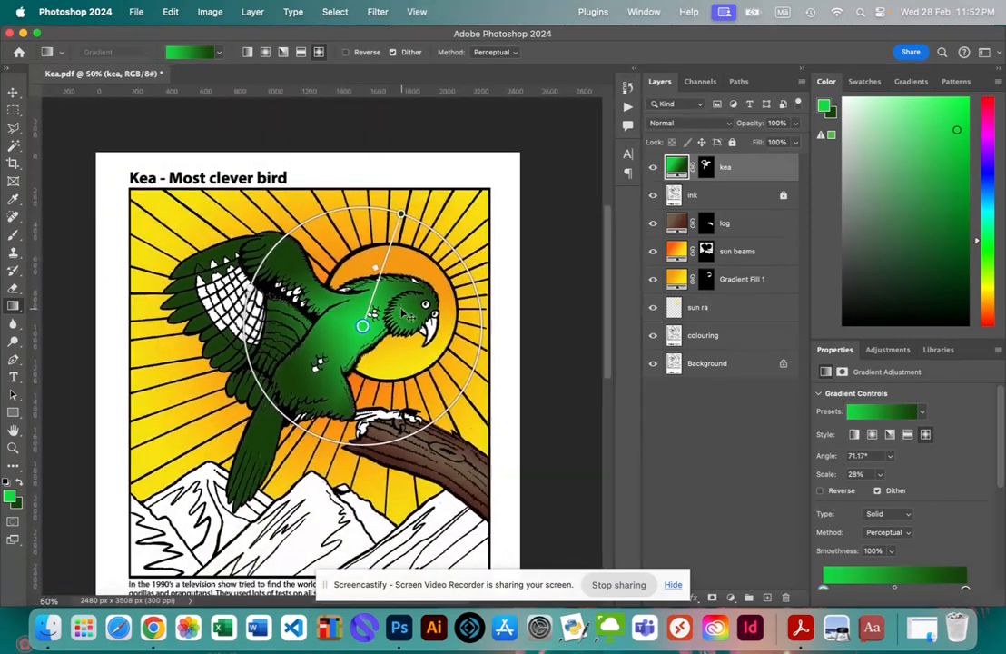
pyautogui.moveTo(401, 213); pyautogui.dragTo(410, 196)
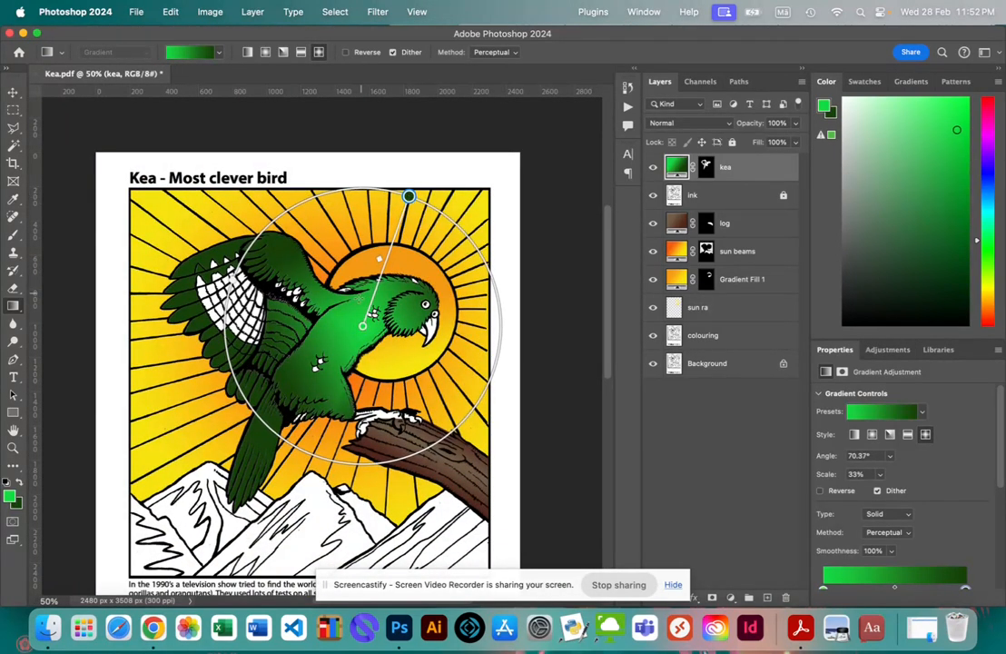
pyautogui.moveTo(372, 332); pyautogui.dragTo(339, 348)
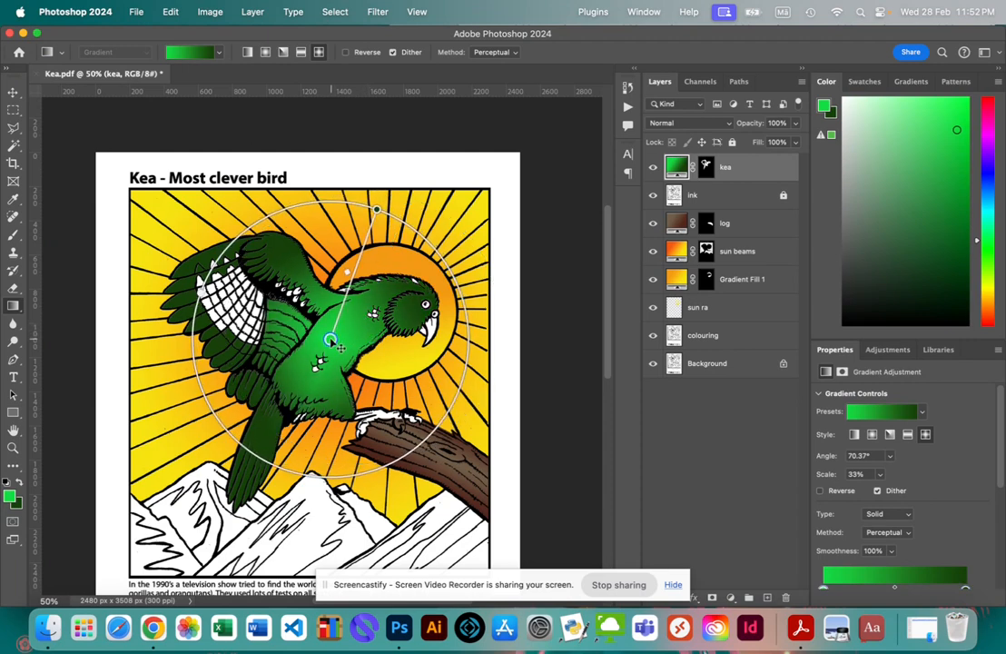
pyautogui.moveTo(376, 211); pyautogui.dragTo(436, 217)
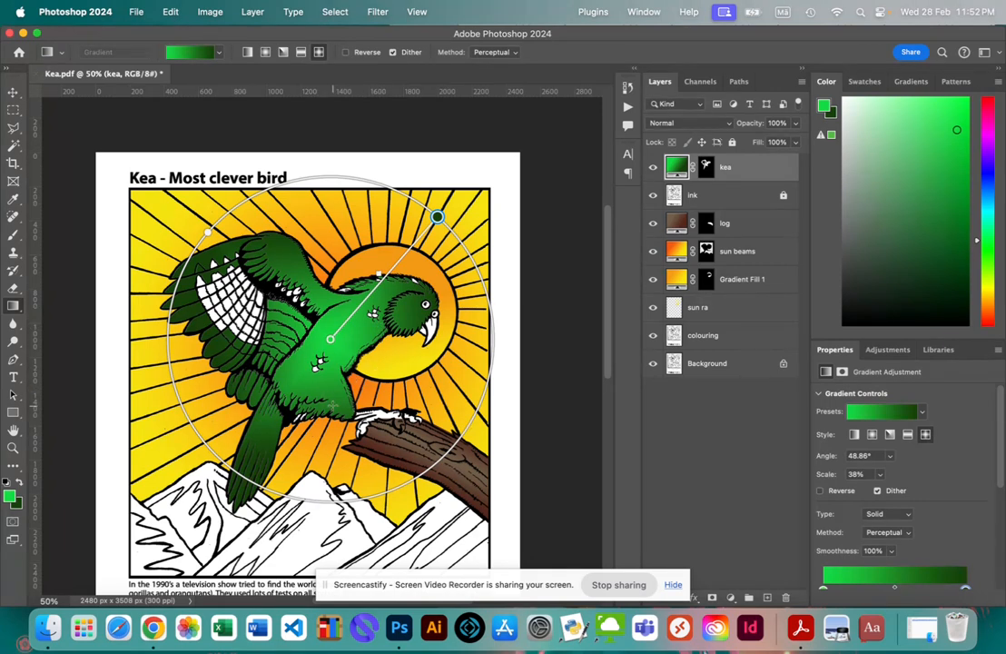
# Switch to Chrome, examine the kea search results and reference photos, open the kea video, and return to Photoshop.
pyautogui.press('super+Tab')
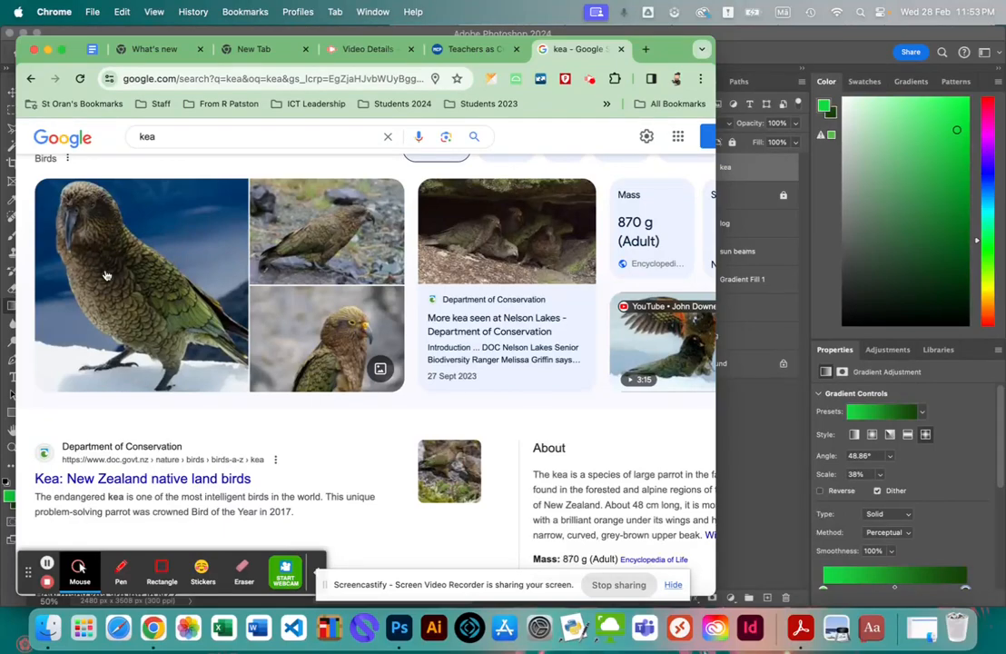
pyautogui.scroll(-10, 107, 305)
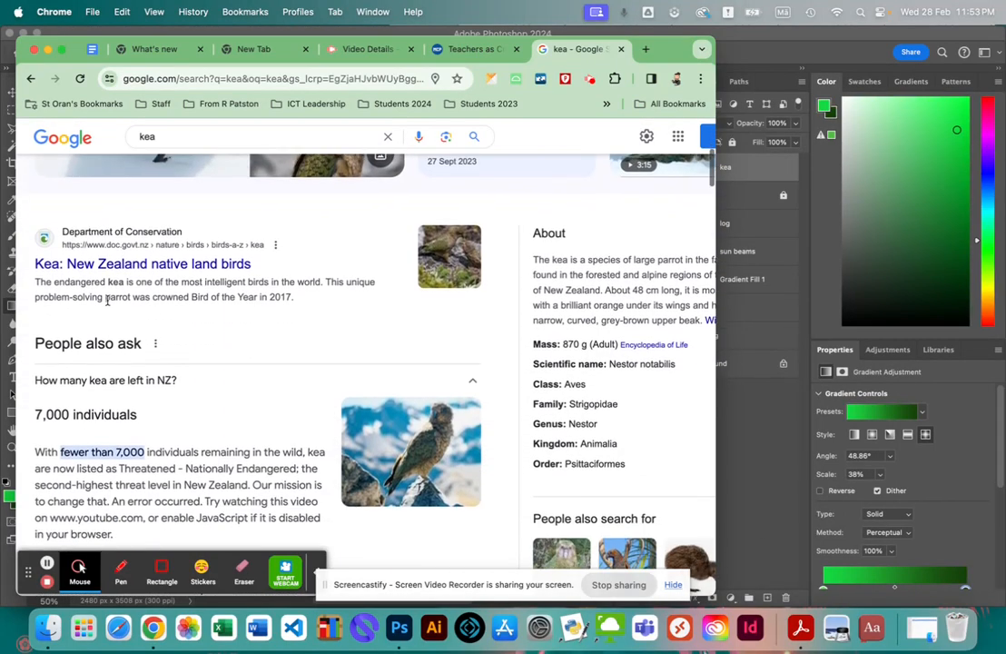
pyautogui.scroll(-2, 107, 300)
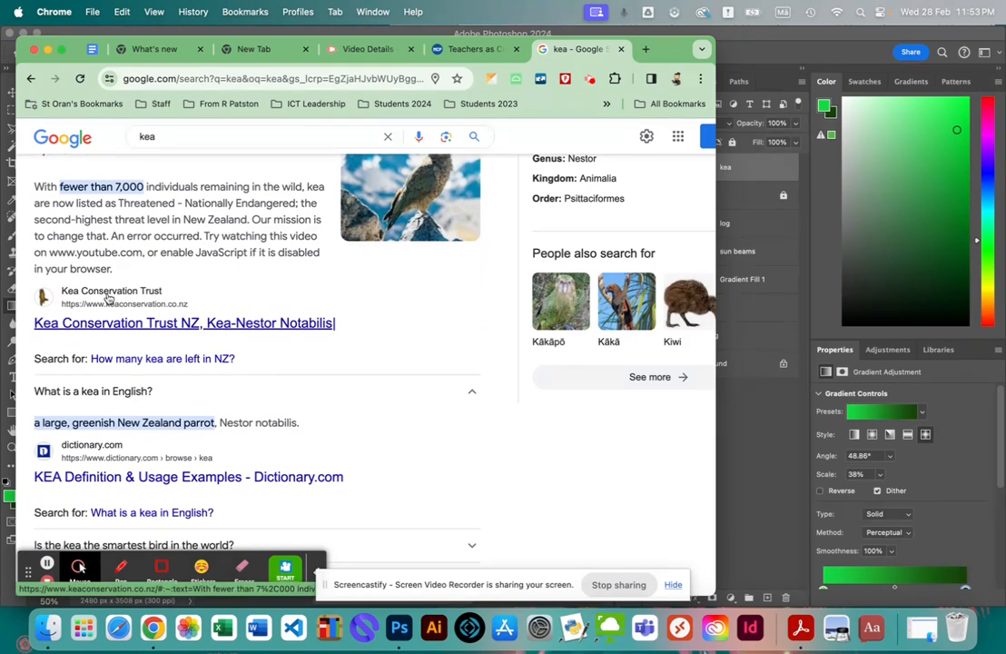
pyautogui.scroll(10, 107, 300)
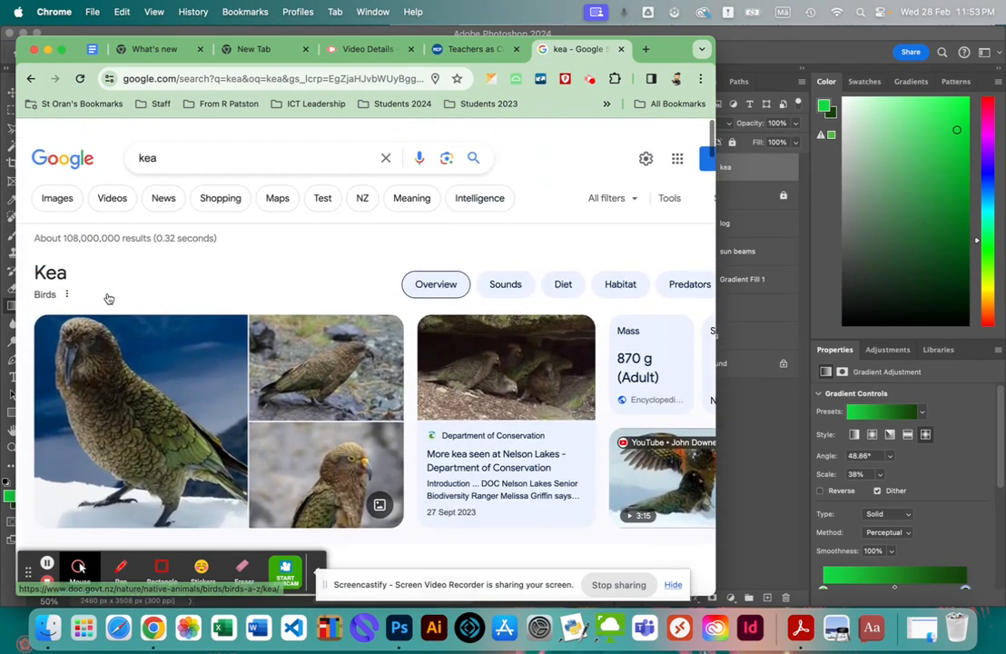
pyautogui.scroll(-1, 107, 297)
pyautogui.click(655, 426)
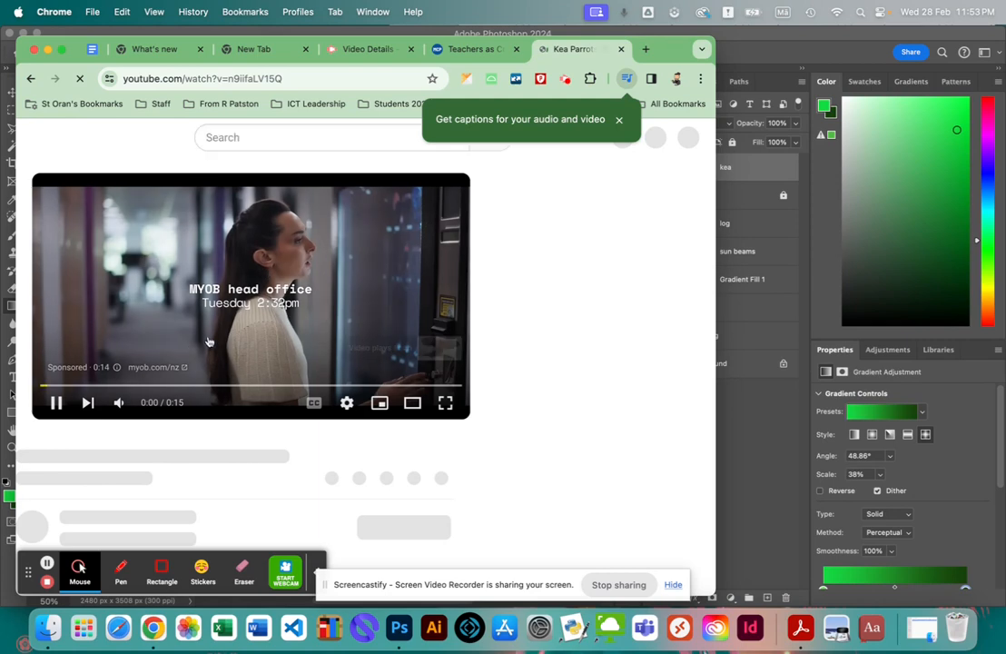
pyautogui.press('super+Tab')
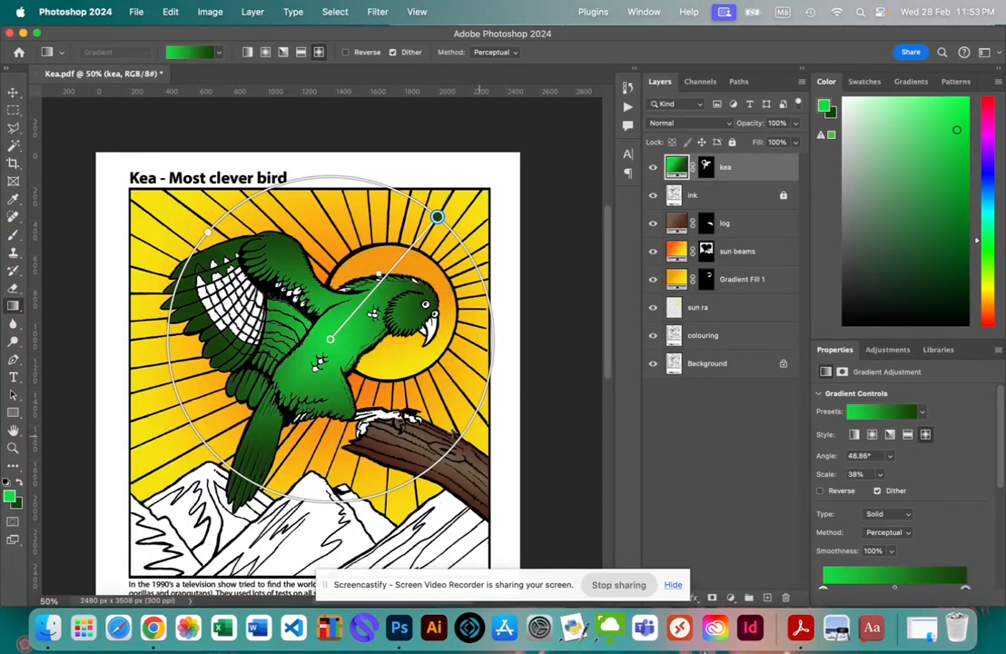
# Set the foreground colour to the orange-red da3a15.
pyautogui.click(10, 496)
pyautogui.click(439, 505)
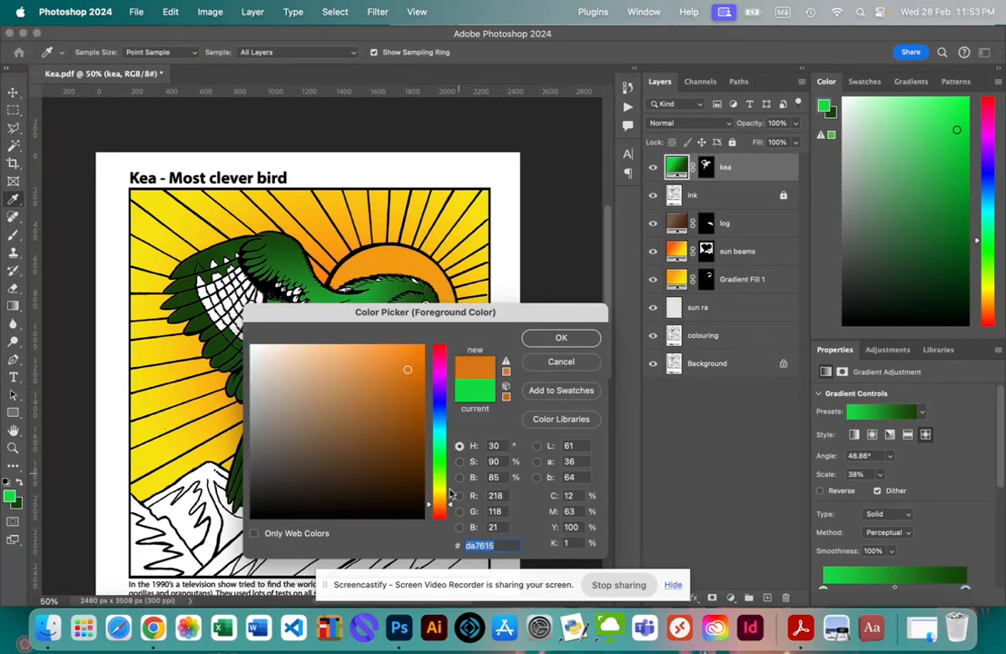
pyautogui.moveTo(448, 508); pyautogui.dragTo(449, 514)
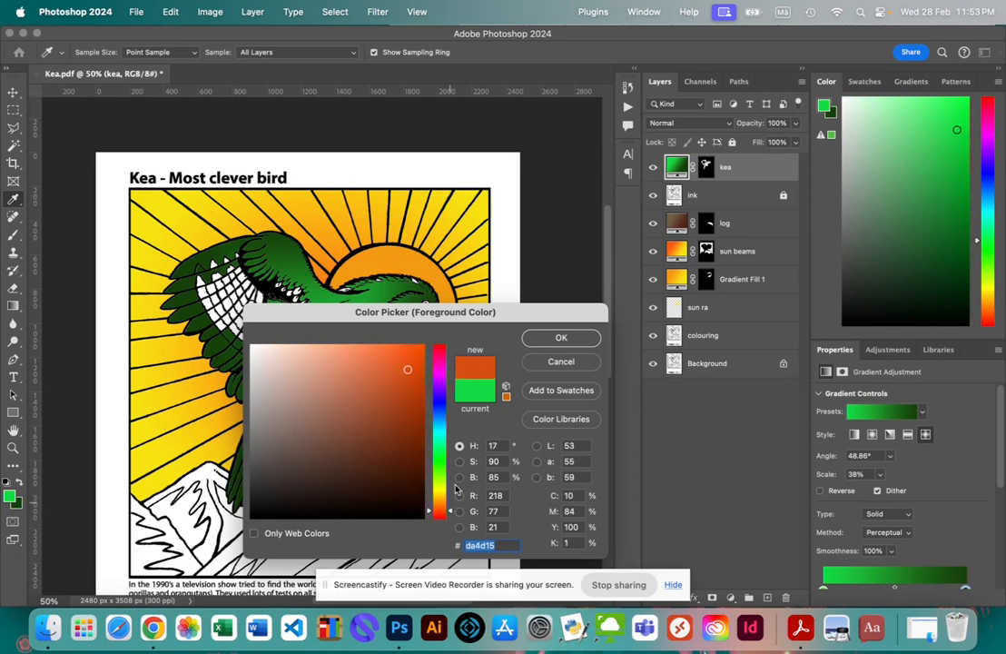
pyautogui.moveTo(442, 523); pyautogui.dragTo(442, 514)
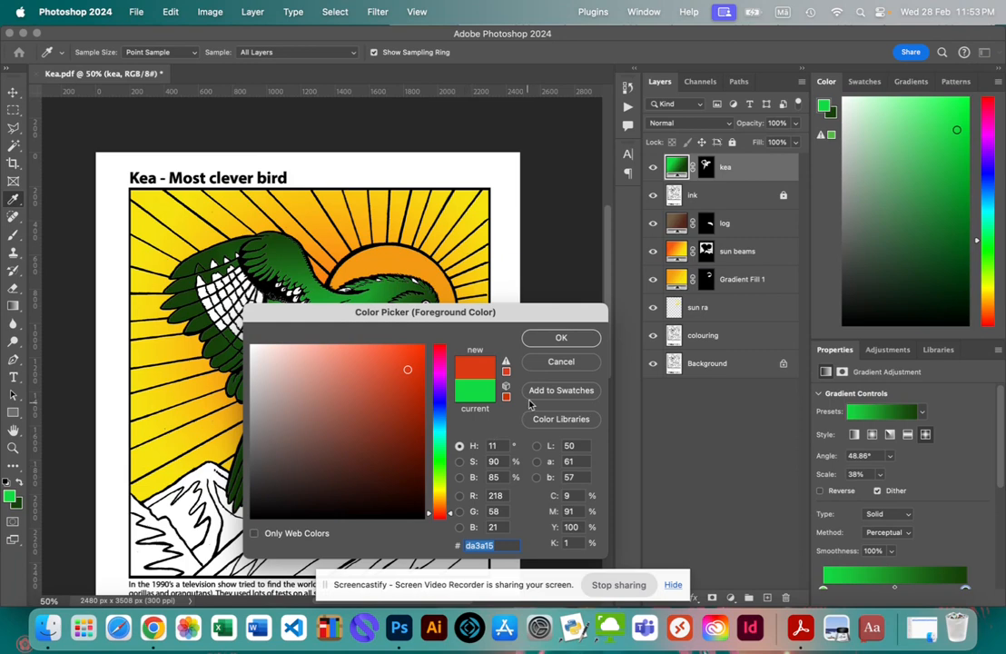
pyautogui.click(562, 338)
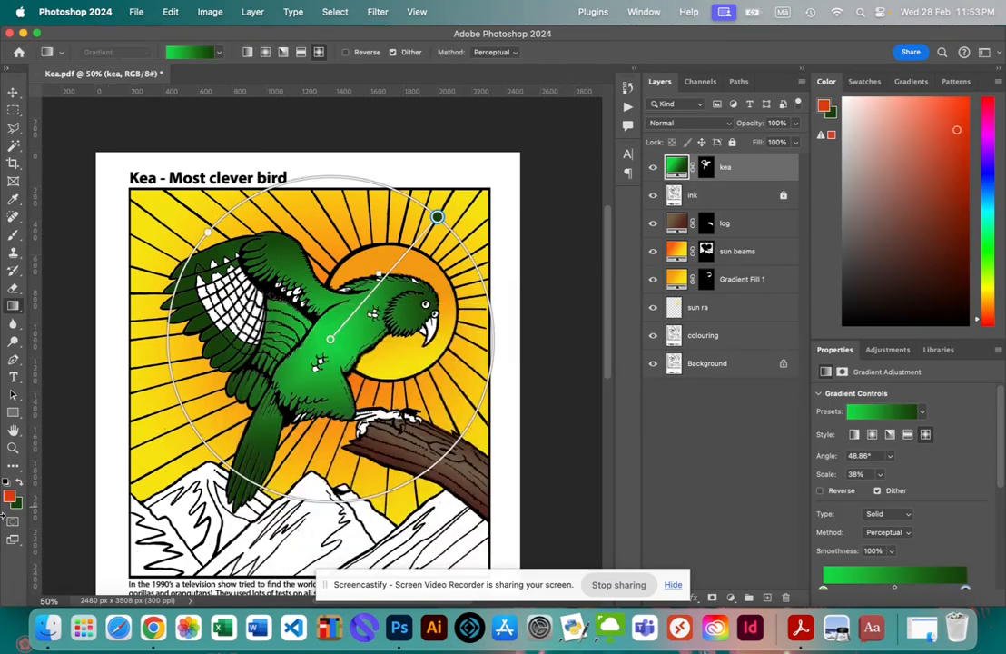
# Swap the foreground and background colours and change the new dark green foreground to a bright red with hue 0°.
pyautogui.click(22, 483)
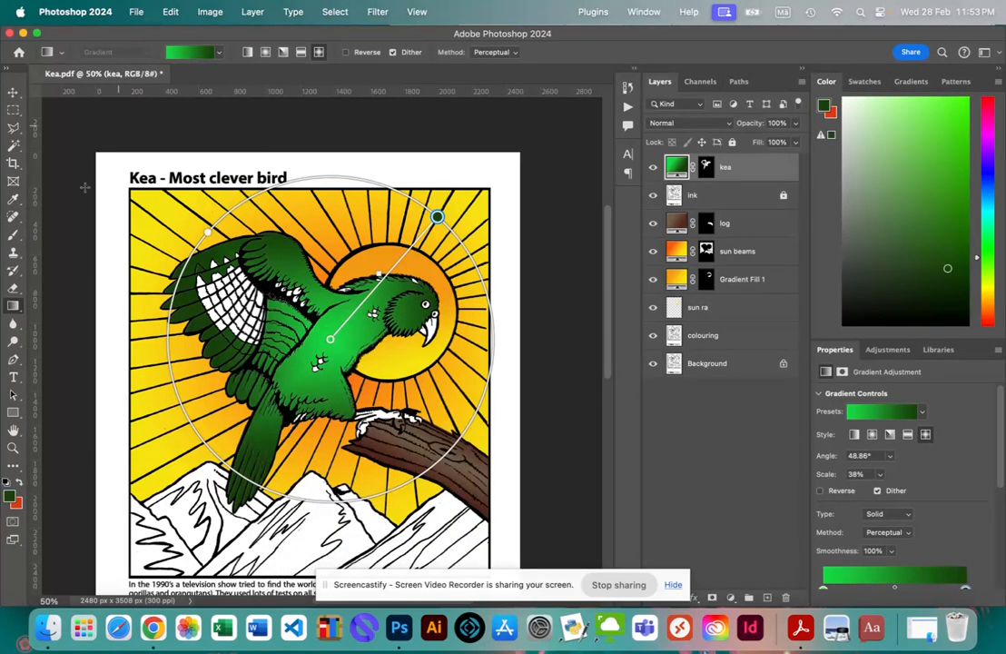
pyautogui.click(10, 496)
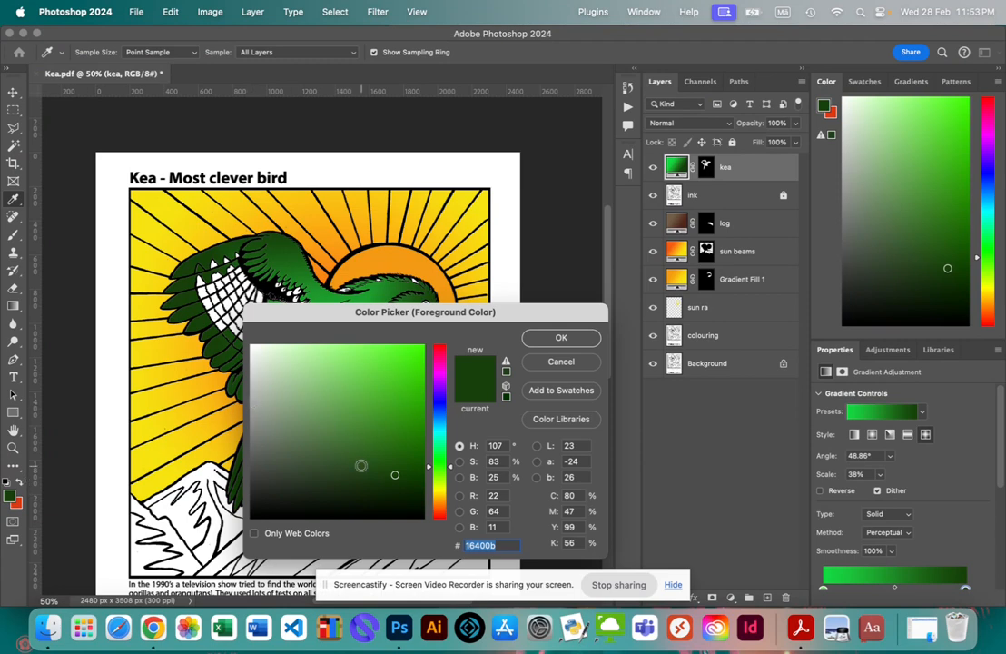
pyautogui.click(440, 518)
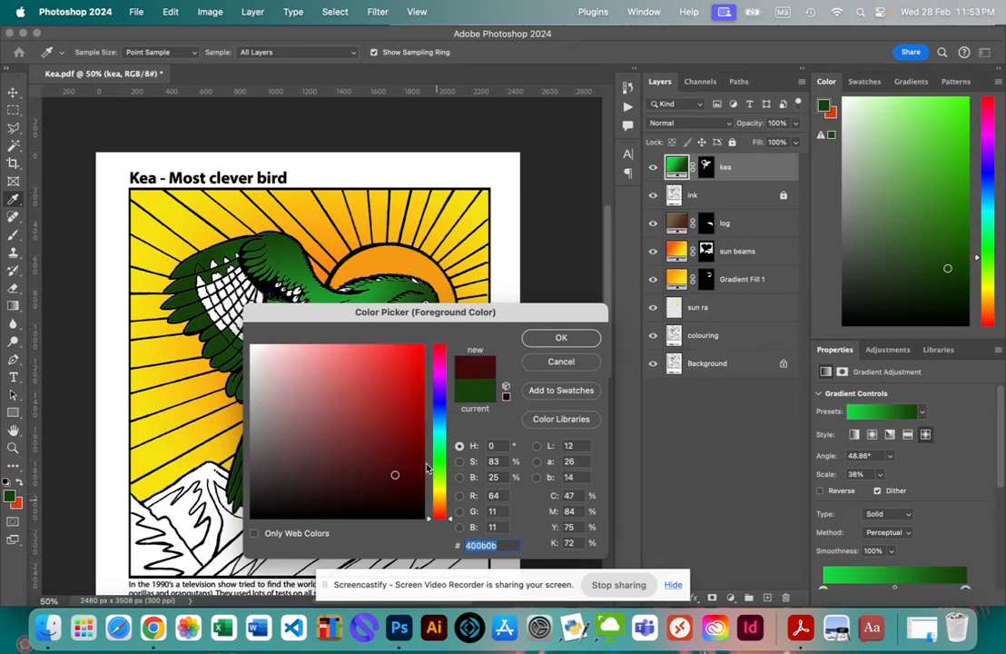
pyautogui.click(411, 363)
pyautogui.click(561, 337)
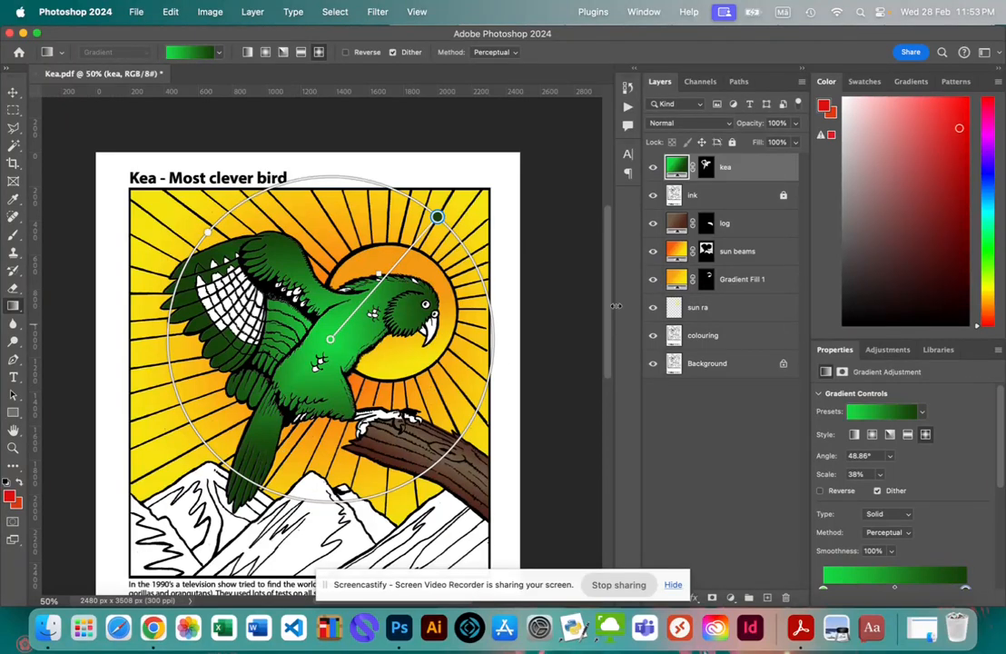
# Select the small green triangular feather tip on the upper wing from the ink layer with the Magic Wand, using add-to-selection mode.
pyautogui.click(695, 198)
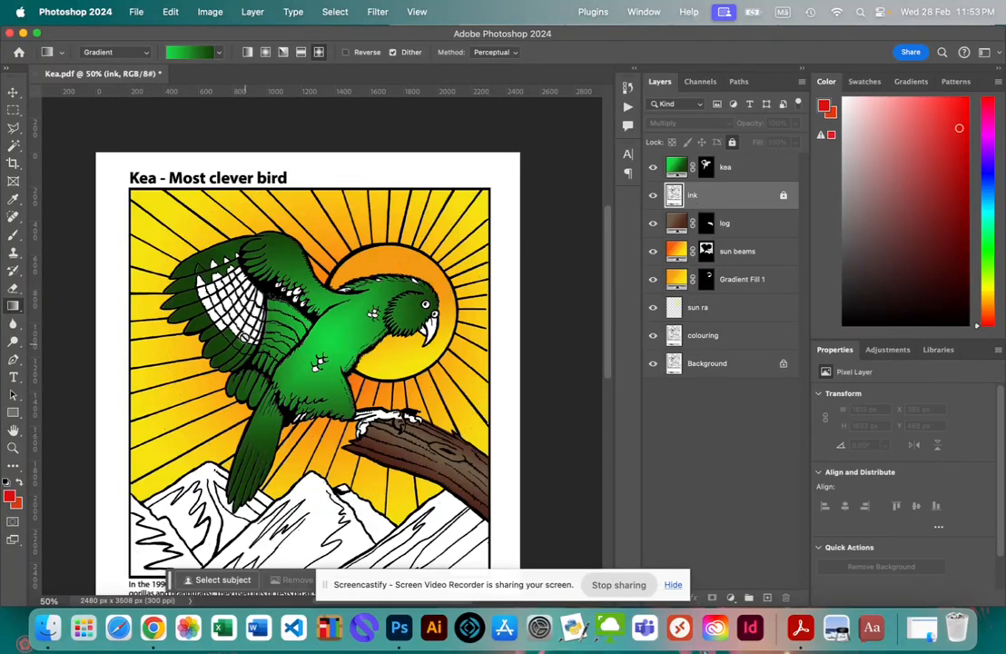
pyautogui.click(15, 146)
pyautogui.click(177, 251)
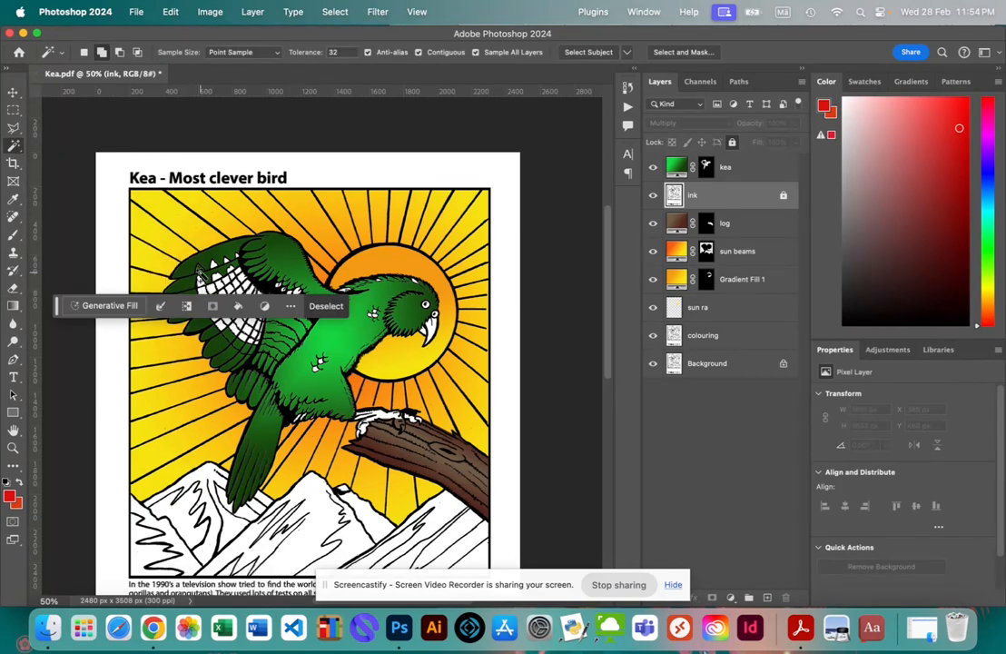
pyautogui.press('super+equal')
pyautogui.press('super+equal')
pyautogui.press('super+equal')
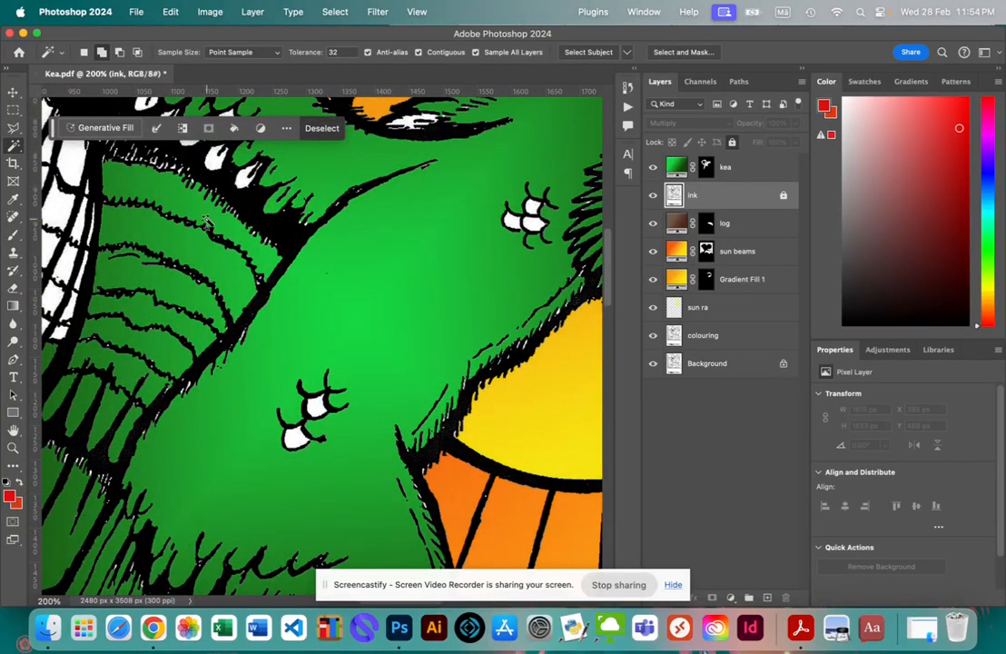
pyautogui.press('space')
pyautogui.moveTo(208, 221); pyautogui.dragTo(461, 366)
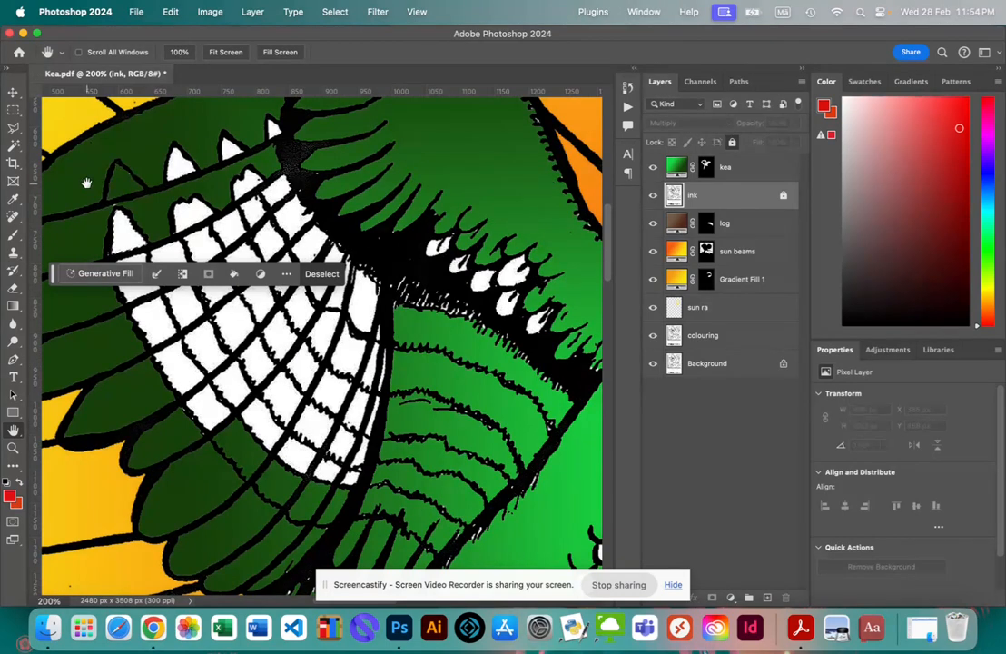
pyautogui.click(13, 145)
pyautogui.click(123, 184)
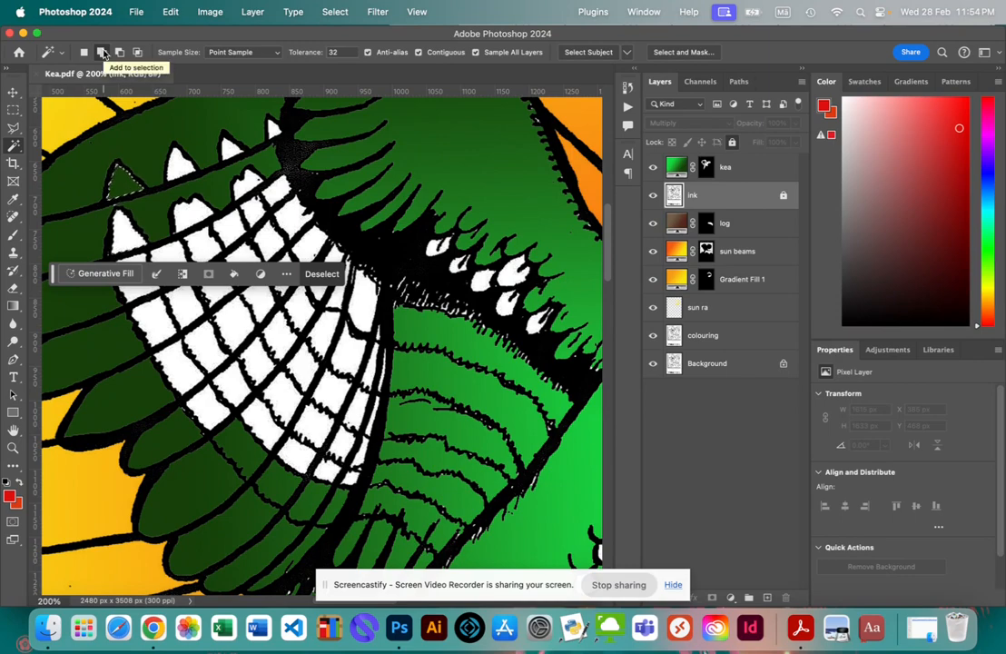
pyautogui.click(102, 53)
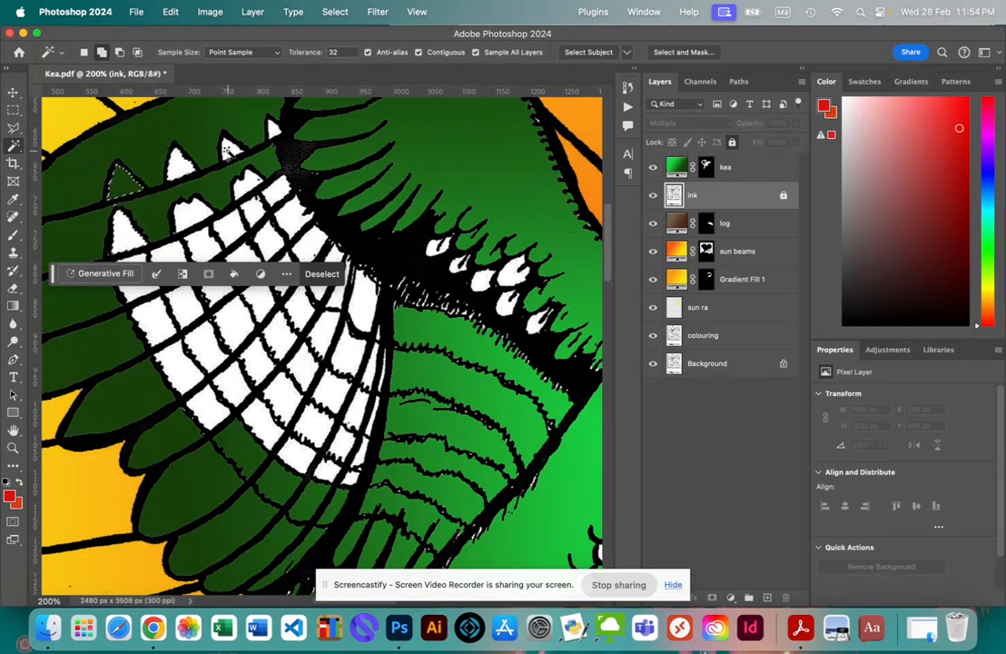
# Add the white feather tips and the outer white feather cells of the upper wing to the Magic Wand selection.
pyautogui.click(269, 156)
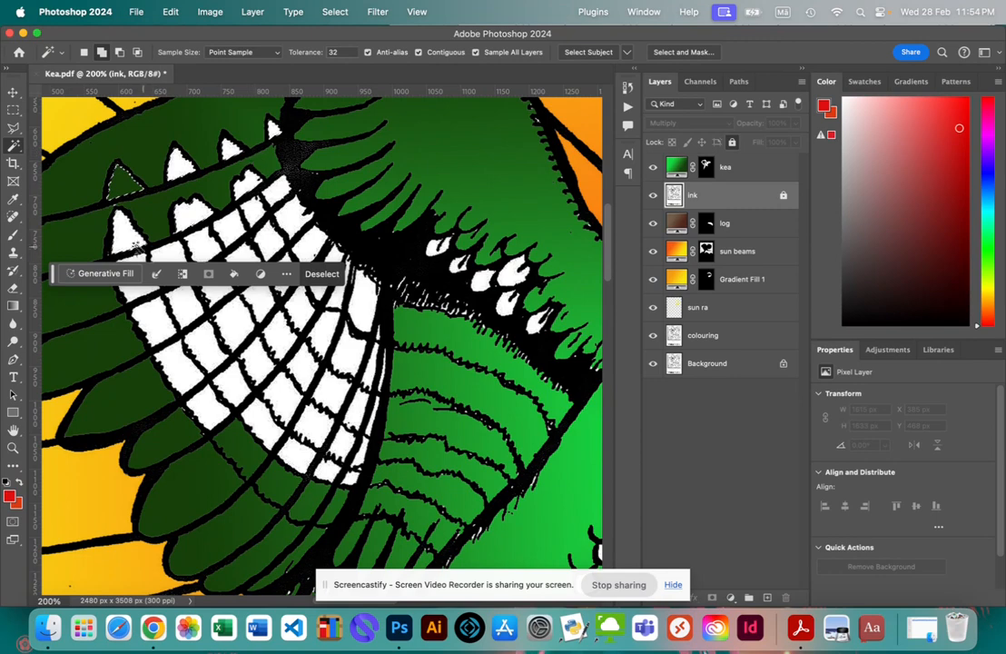
pyautogui.click(135, 243)
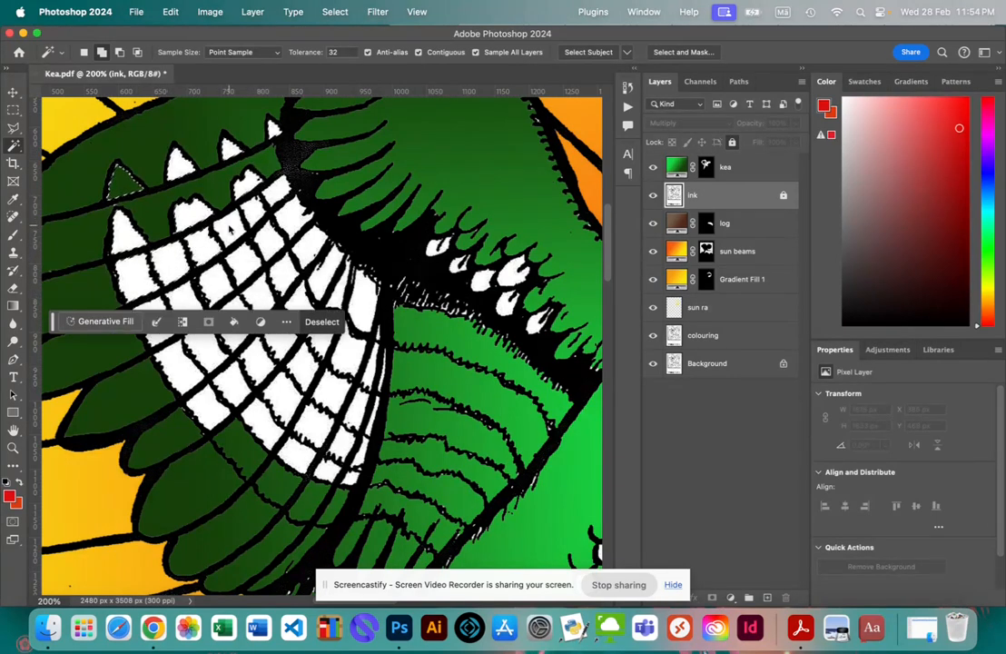
pyautogui.click(281, 201)
pyautogui.click(214, 282)
pyautogui.click(183, 299)
pyautogui.click(156, 323)
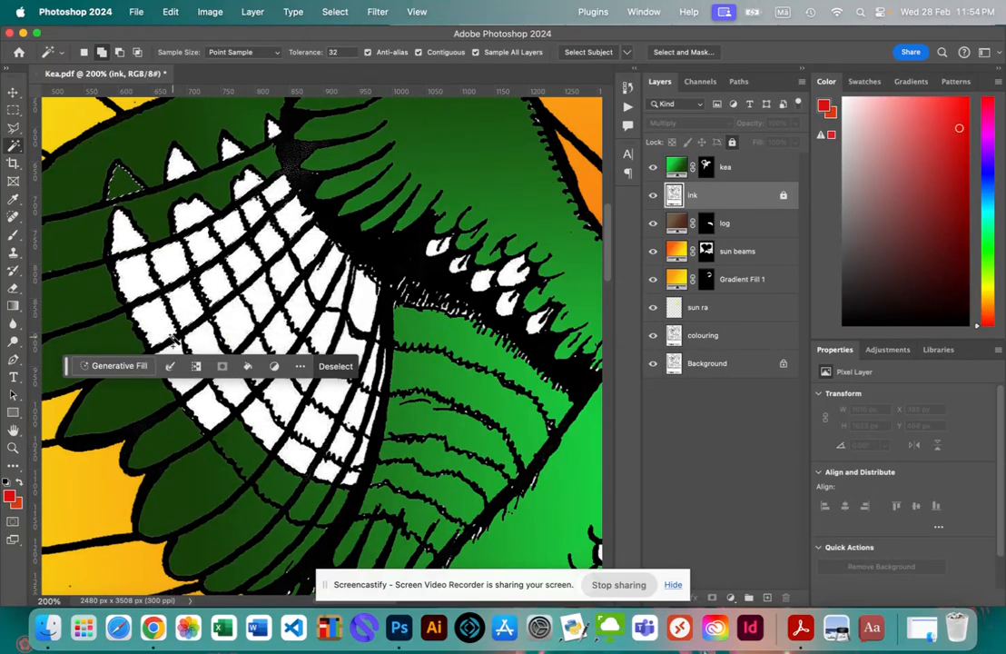
pyautogui.click(199, 335)
pyautogui.click(186, 363)
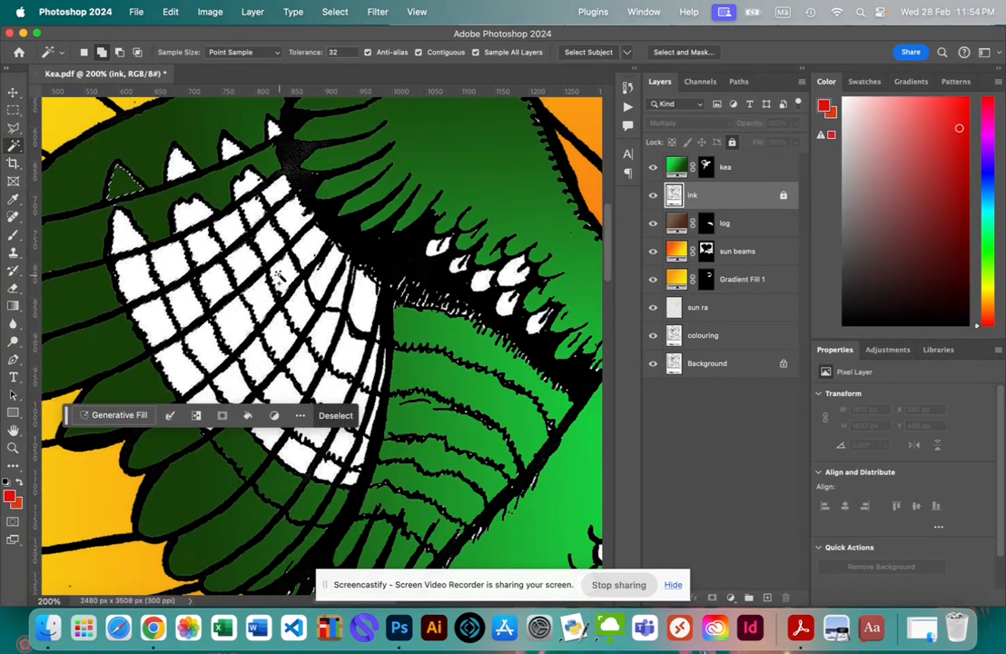
# Add the remaining inner and lower white feather cells of the wing to the selection, undoing the stray selection of the ink lines.
pyautogui.click(304, 260)
pyautogui.click(311, 275)
pyautogui.click(299, 301)
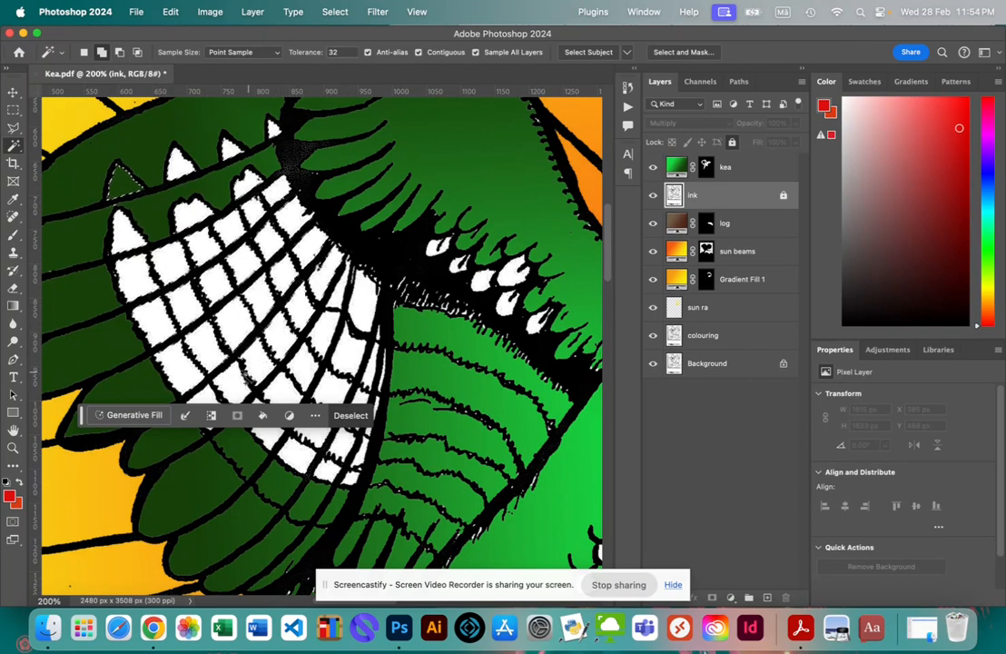
pyautogui.click(243, 385)
pyautogui.click(265, 407)
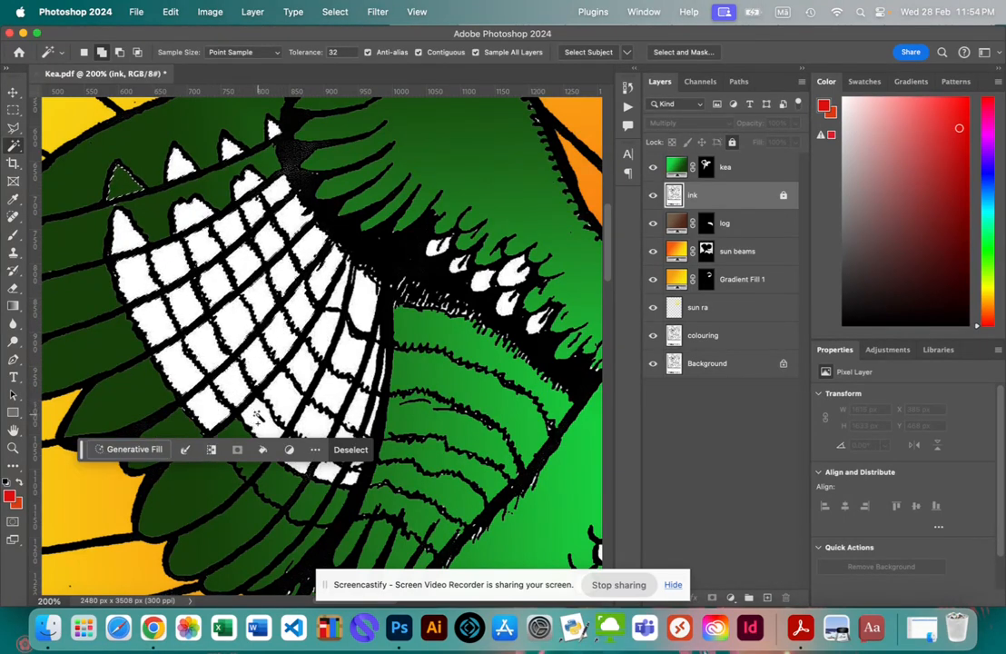
pyautogui.click(284, 395)
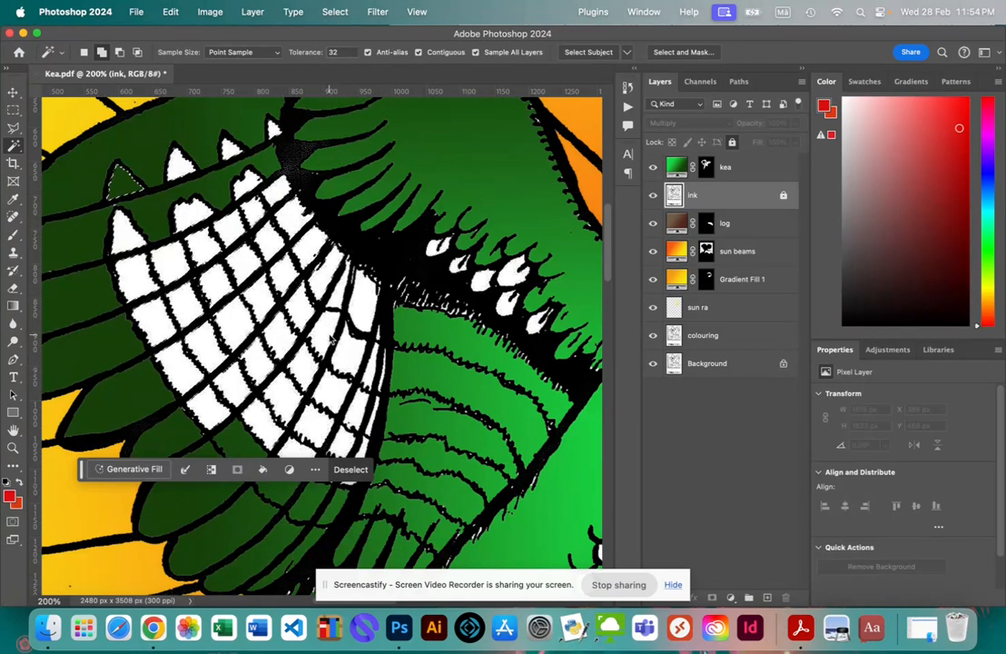
pyautogui.click(289, 268)
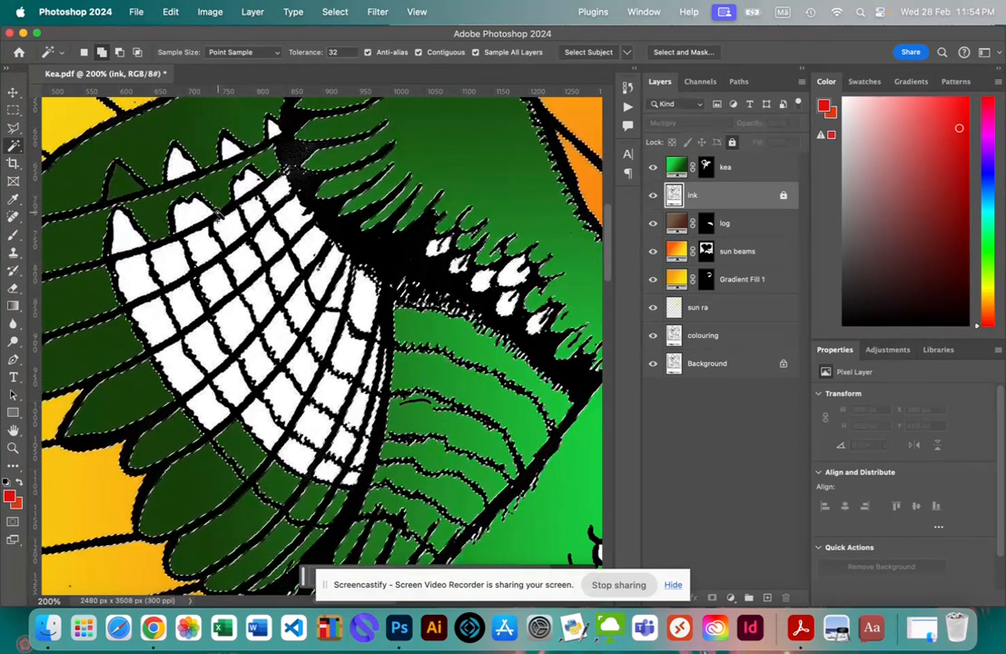
pyautogui.press('super+z')
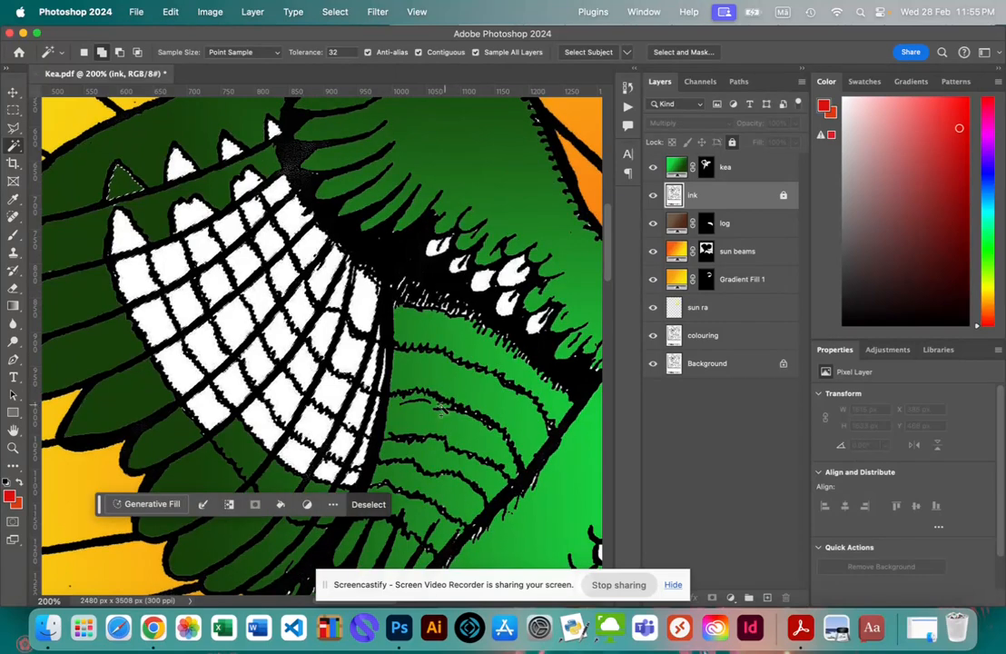
# Add the small white feathers along the dark shoulder band to the selection.
pyautogui.click(480, 282)
pyautogui.click(506, 306)
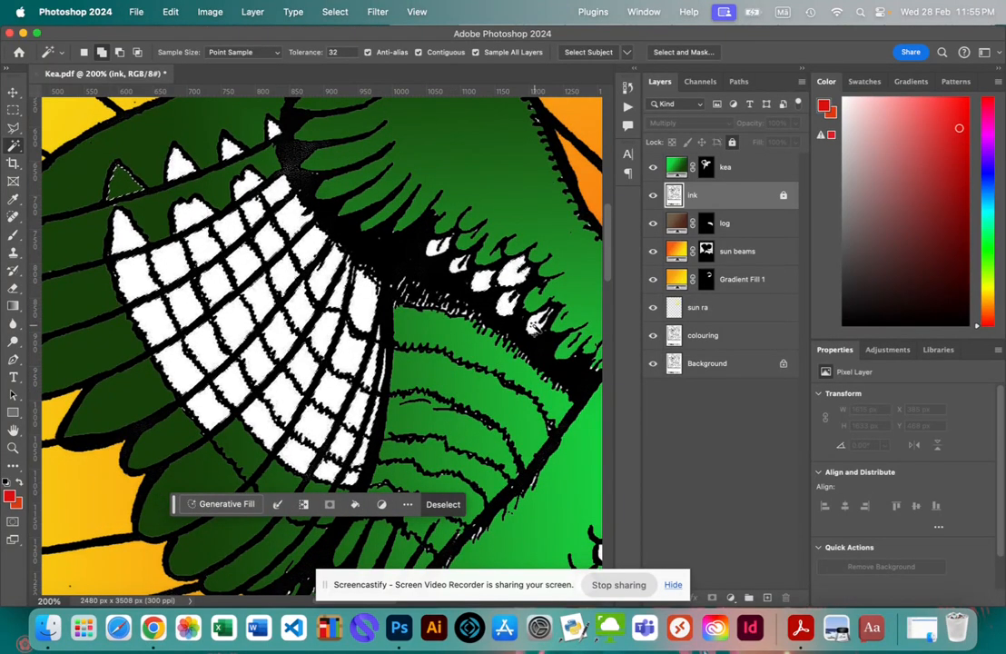
pyautogui.click(481, 283)
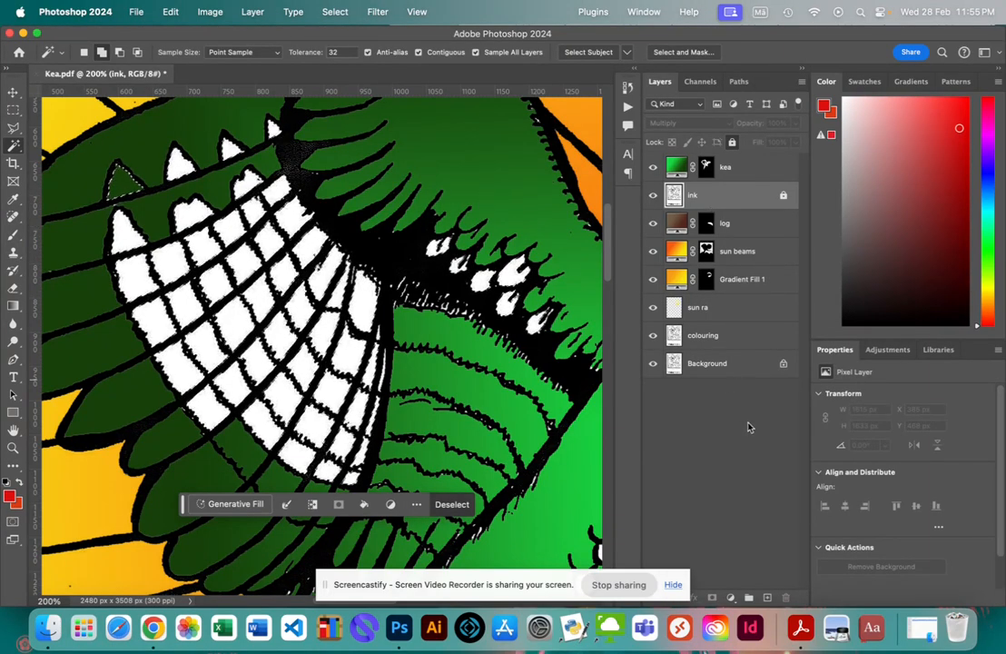
# Create a new layer above the ink layer and name it "orange wing".
pyautogui.click(768, 598)
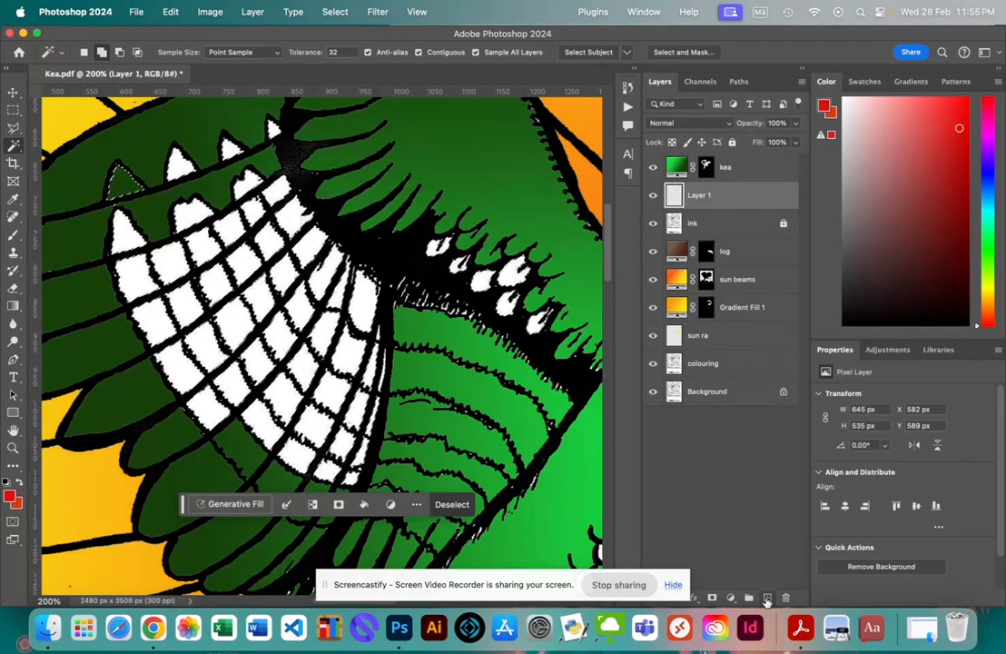
pyautogui.doubleClick(699, 194)
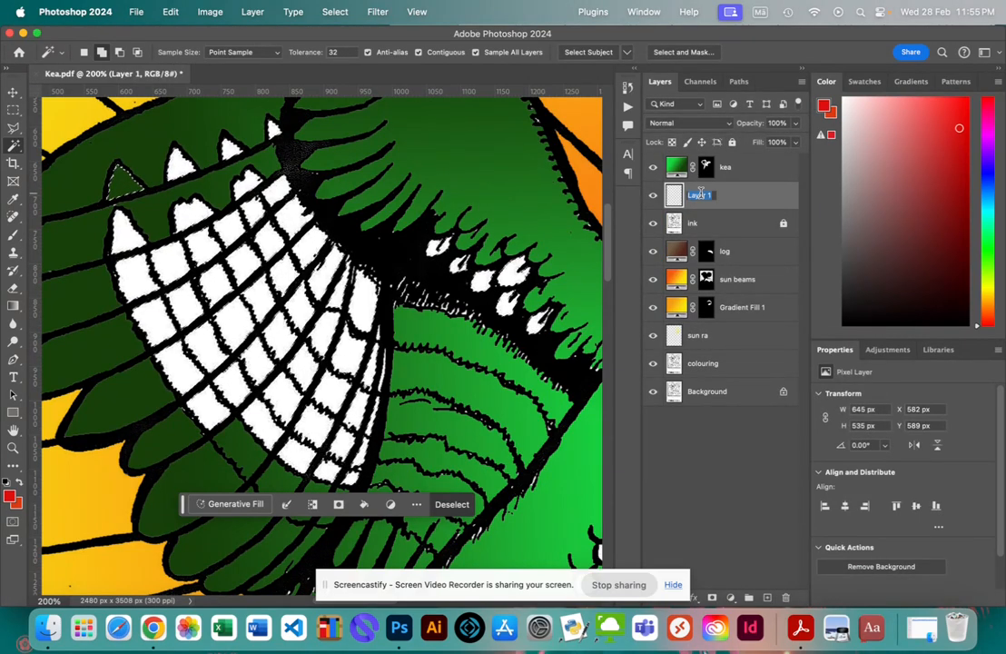
pyautogui.write('orange wing')
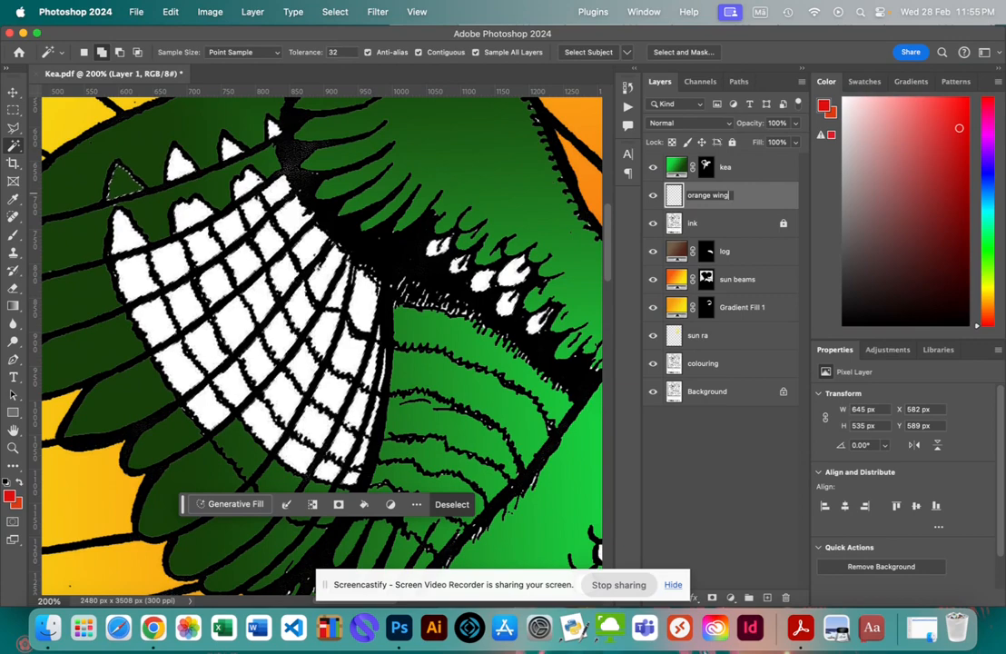
pyautogui.press('Return')
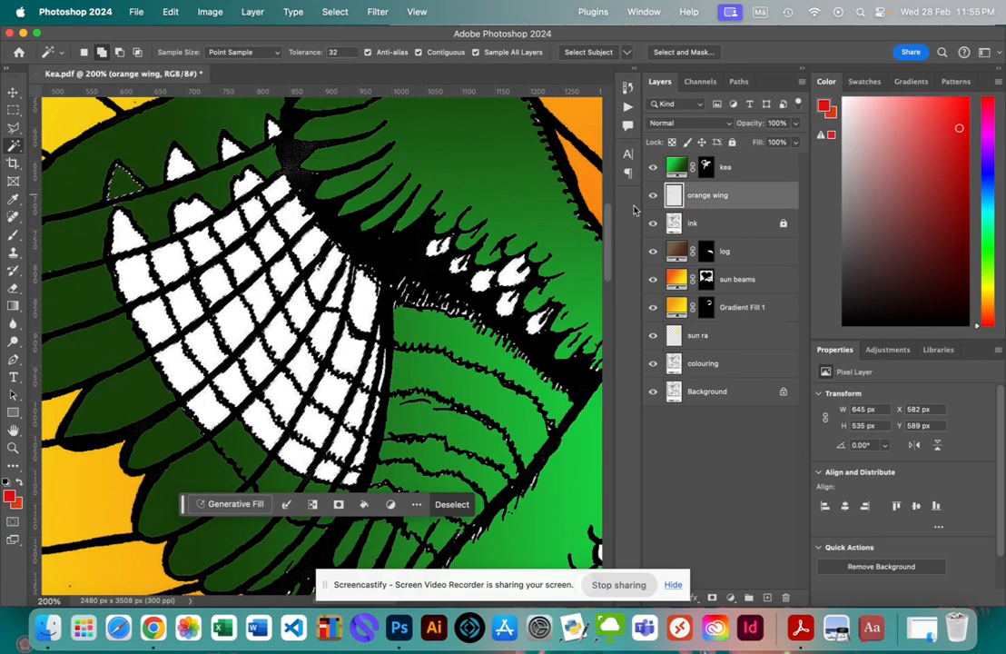
# Fill the selected wing feathers with a linear gradient using the red to orange-red foreground-to-background preset, with its scale shortened to about 2%.
pyautogui.click(14, 307)
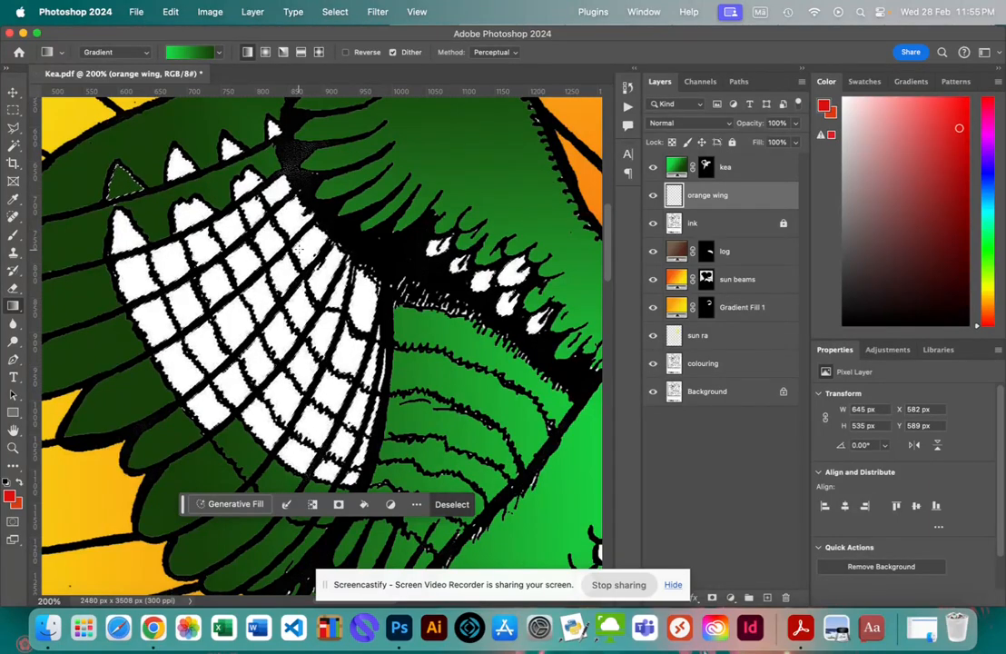
pyautogui.moveTo(288, 272)
pyautogui.mouseDown()
pyautogui.moveTo(249, 298)
pyautogui.moveTo(271, 282)
pyautogui.mouseUp()
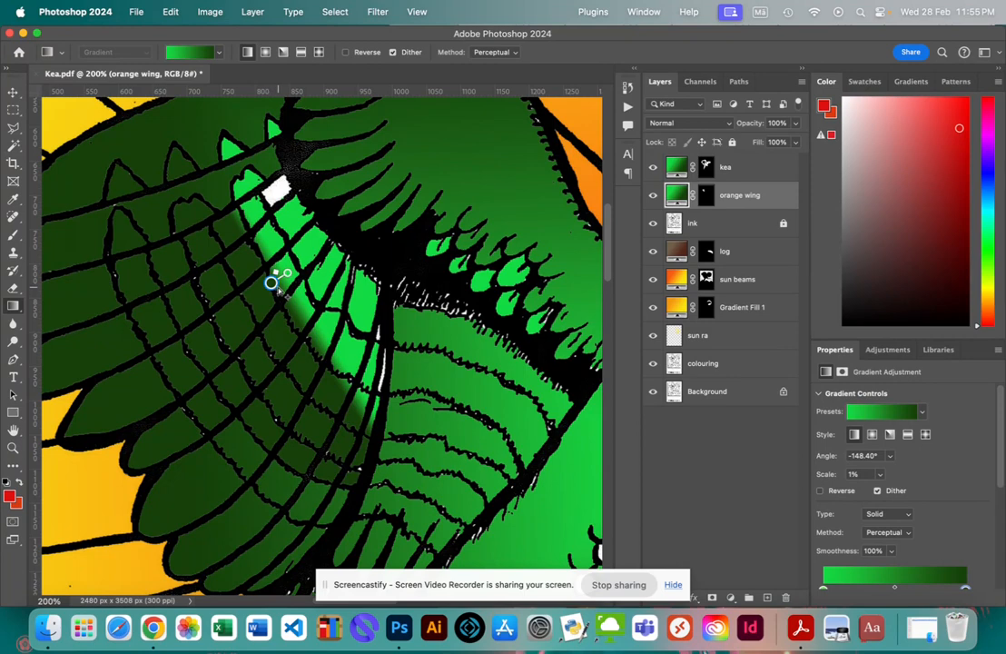
pyautogui.moveTo(270, 282); pyautogui.dragTo(206, 324)
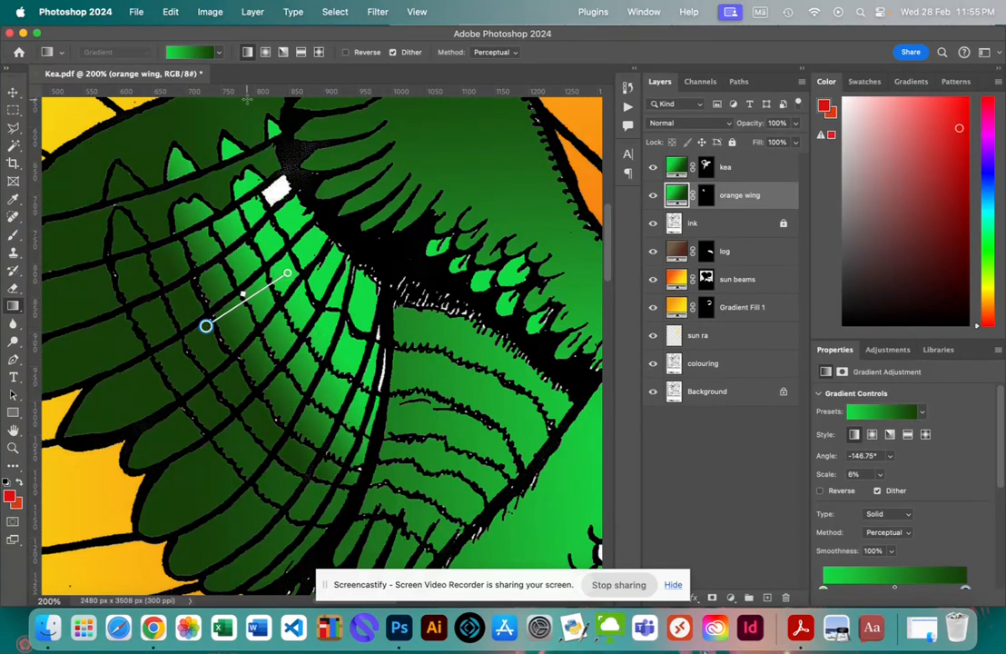
pyautogui.click(195, 51)
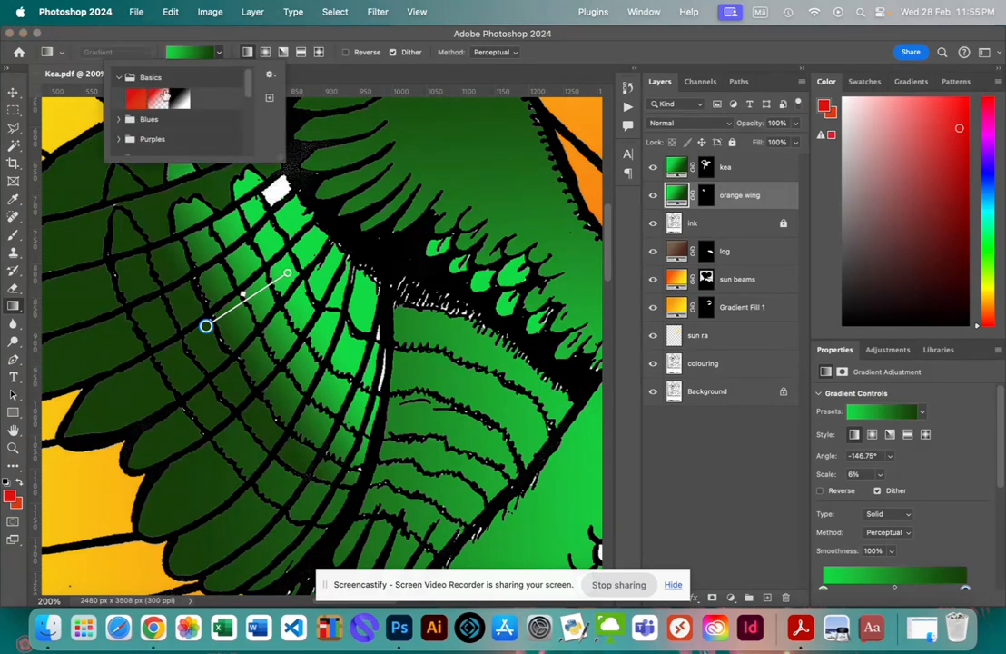
pyautogui.click(137, 101)
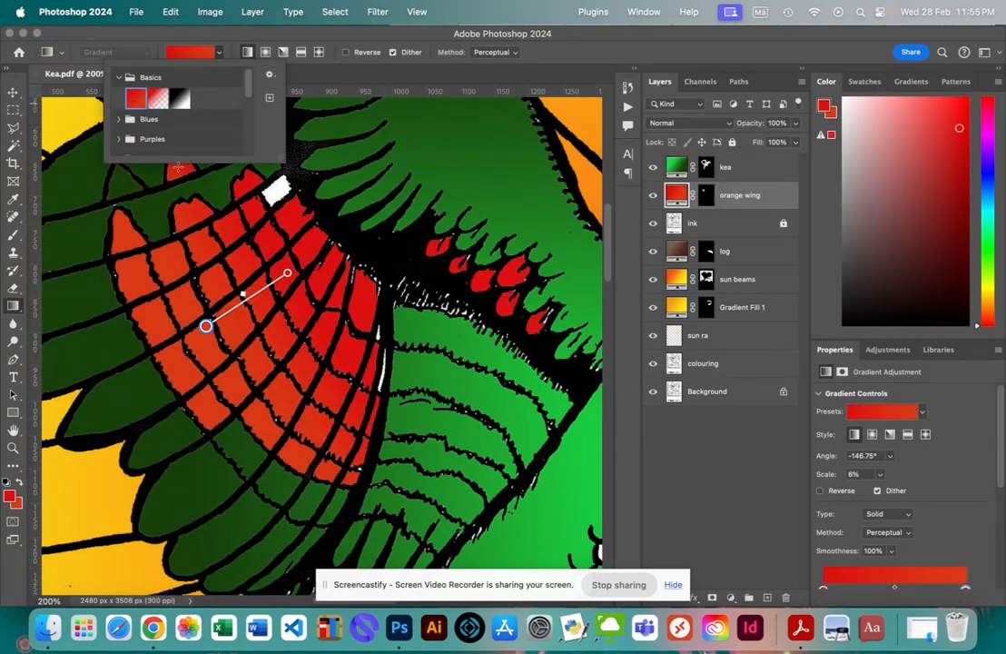
pyautogui.moveTo(206, 326); pyautogui.dragTo(262, 288)
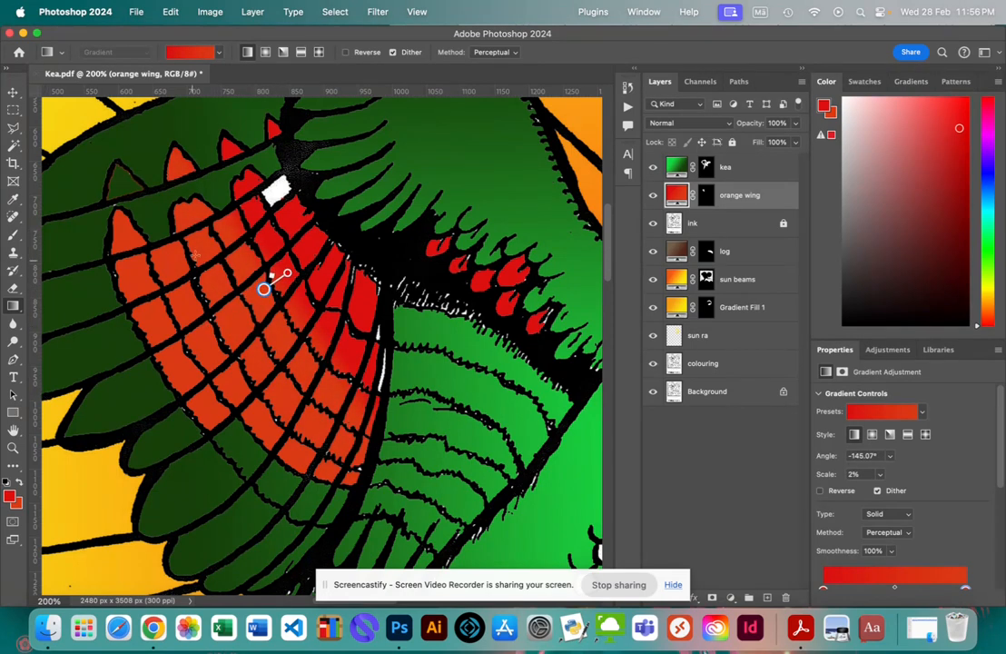
# Swap the foreground and background colours and set the new foreground to the orange da8e15.
pyautogui.click(18, 487)
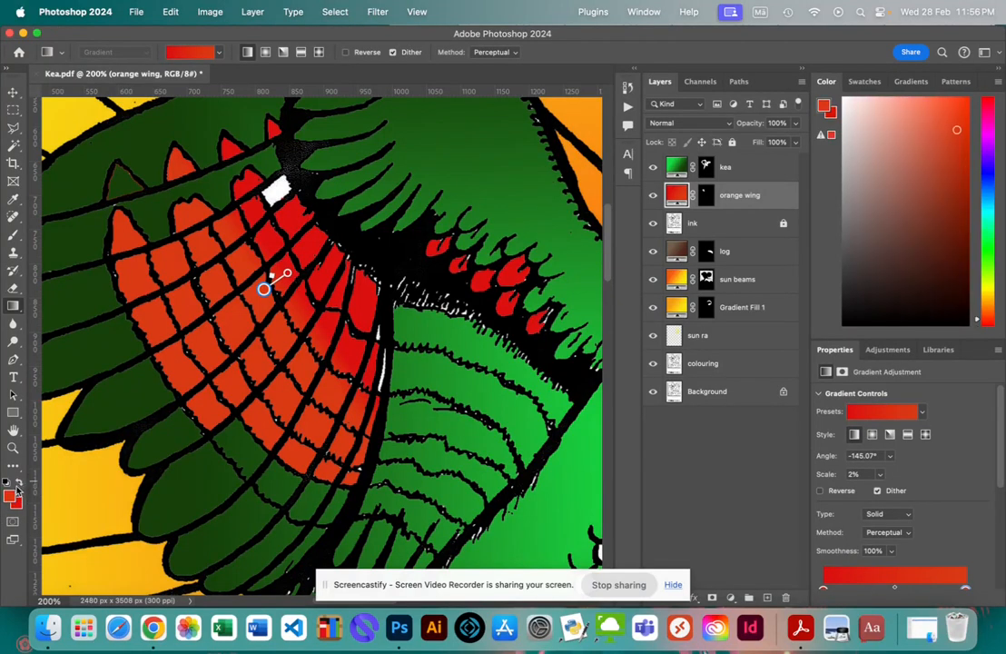
pyautogui.click(9, 496)
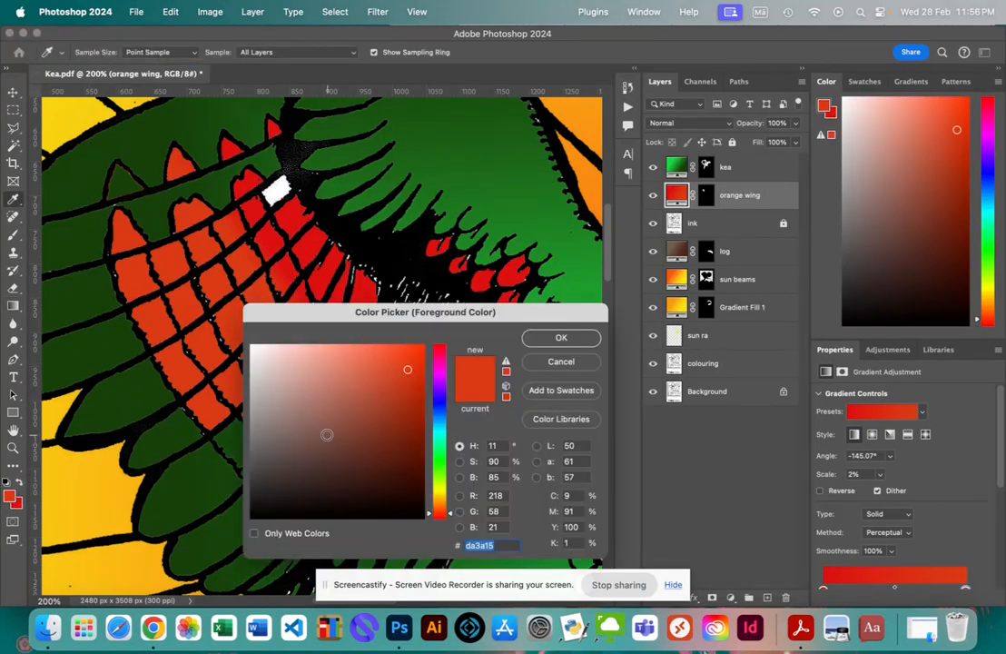
pyautogui.click(435, 501)
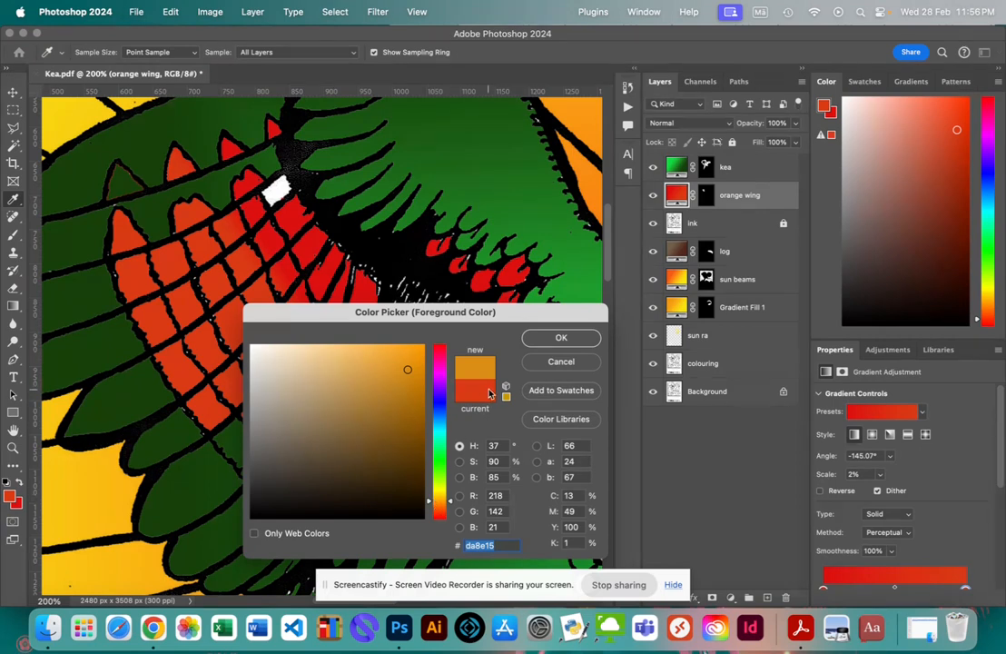
pyautogui.click(538, 342)
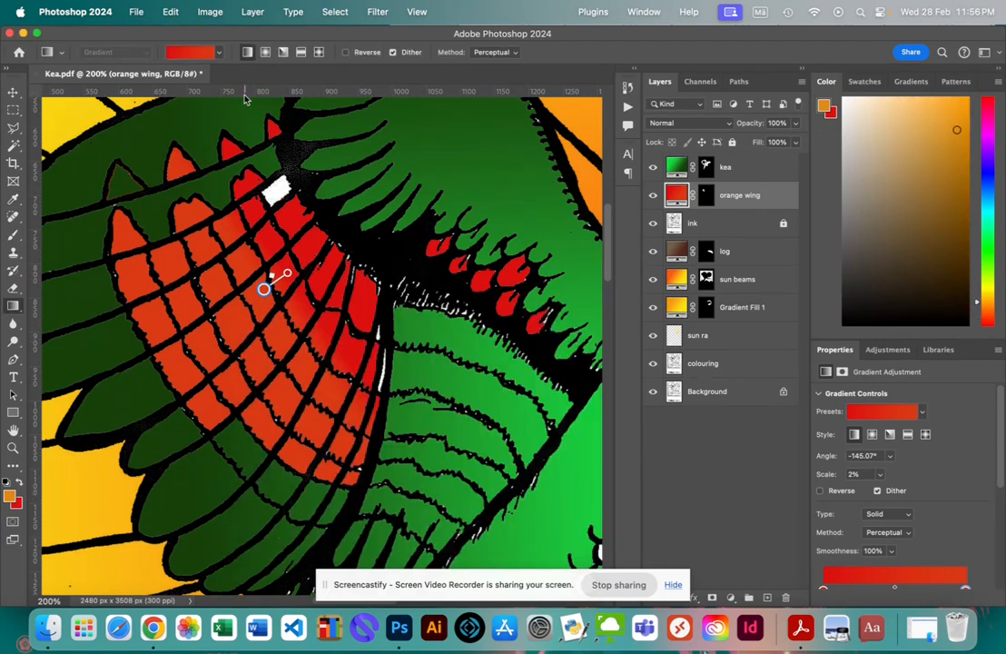
# Make the orange wing gradient radial with the orange-to-red foreground-to-background preset, sized to about 3% scale around the inner feathers.
pyautogui.click(265, 52)
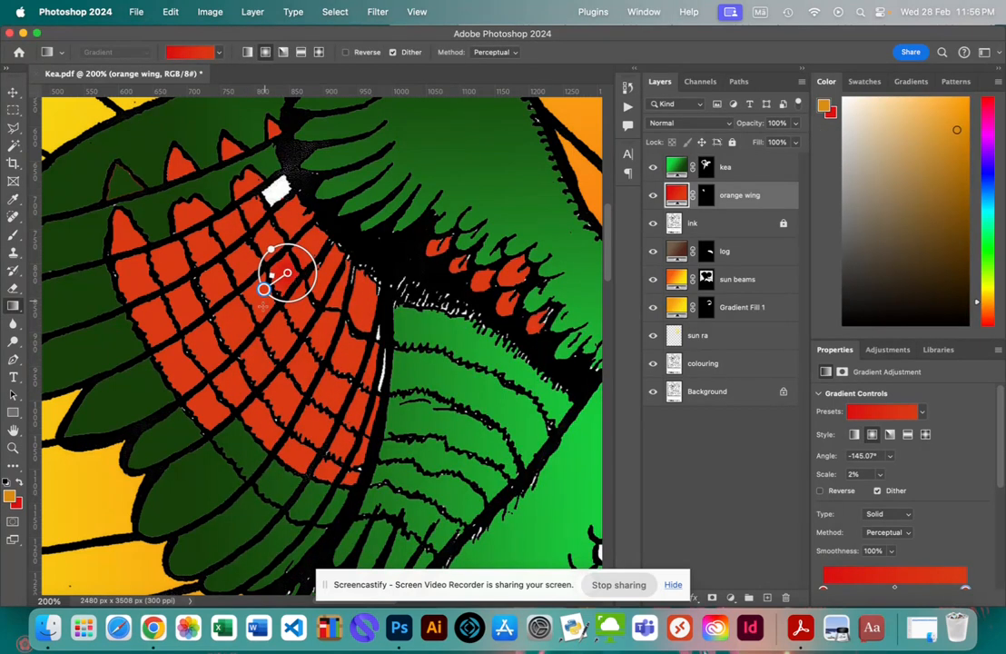
pyautogui.moveTo(263, 288); pyautogui.dragTo(235, 326)
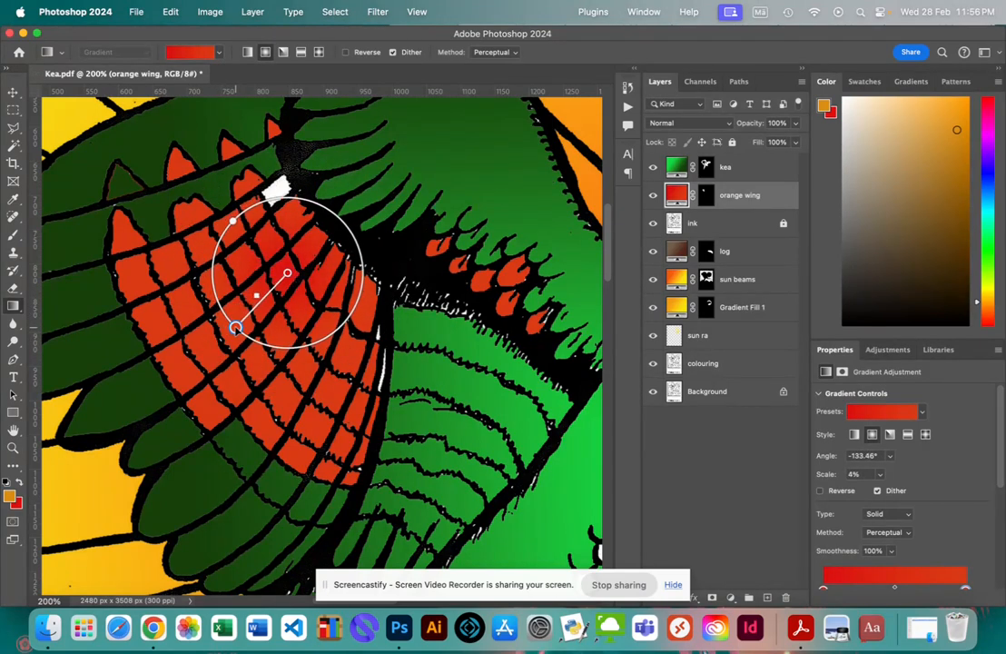
pyautogui.click(218, 52)
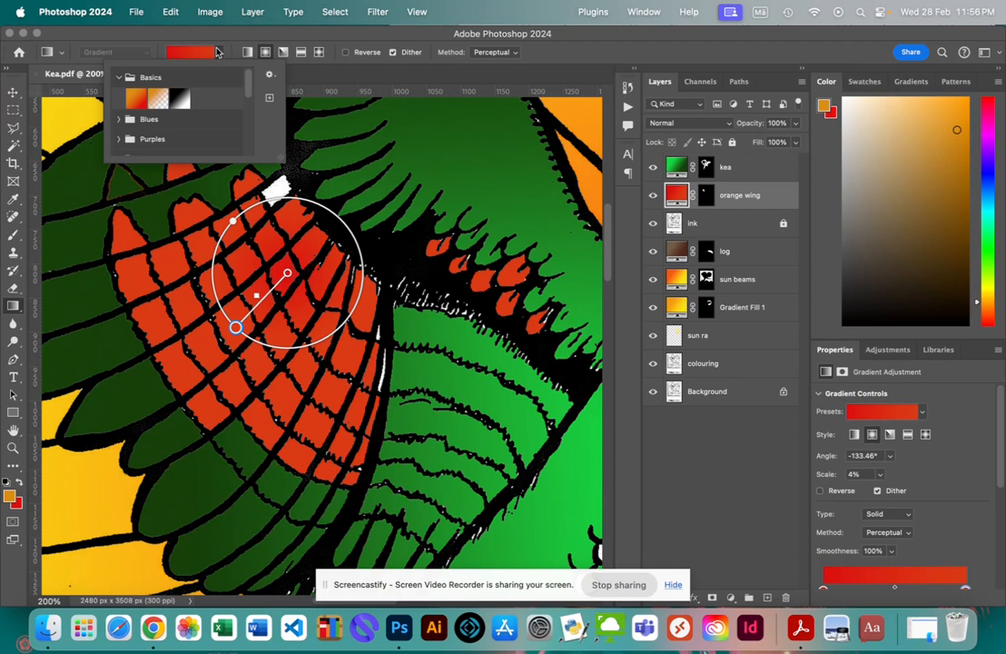
pyautogui.click(136, 98)
pyautogui.moveTo(235, 327); pyautogui.dragTo(232, 289)
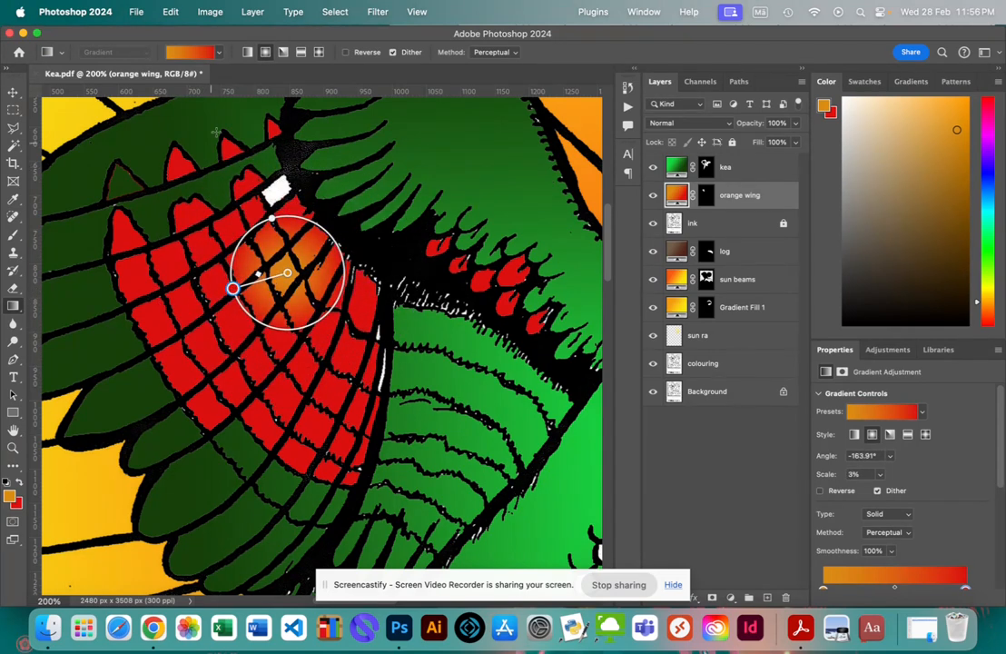
# Change the orange wing gradient to the reflected style and stretch it across the wing feathers at about -149° and 6% scale.
pyautogui.click(247, 52)
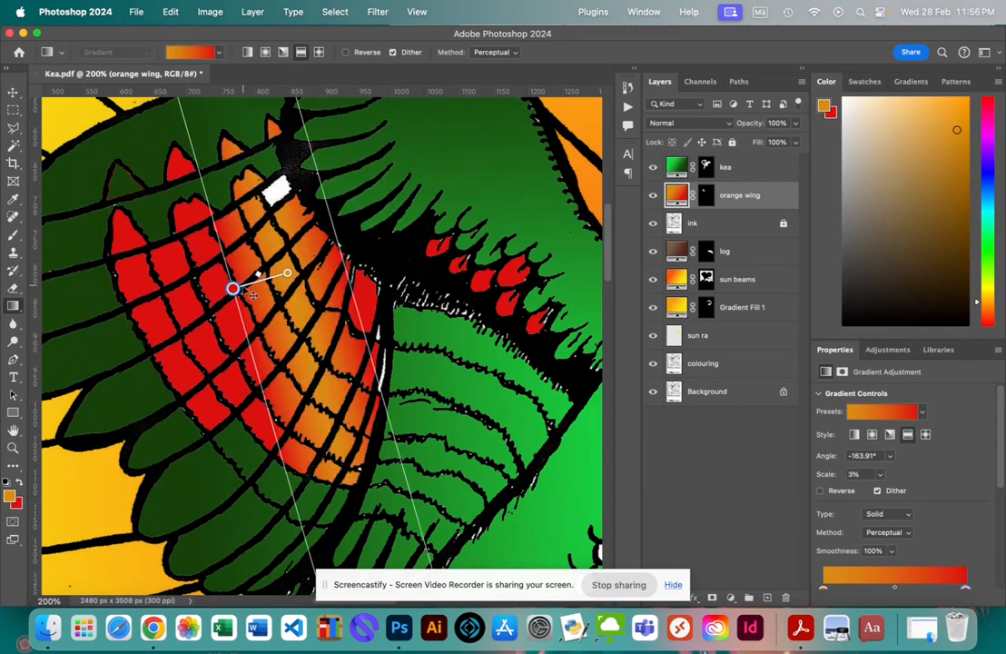
pyautogui.moveTo(232, 289); pyautogui.dragTo(273, 288)
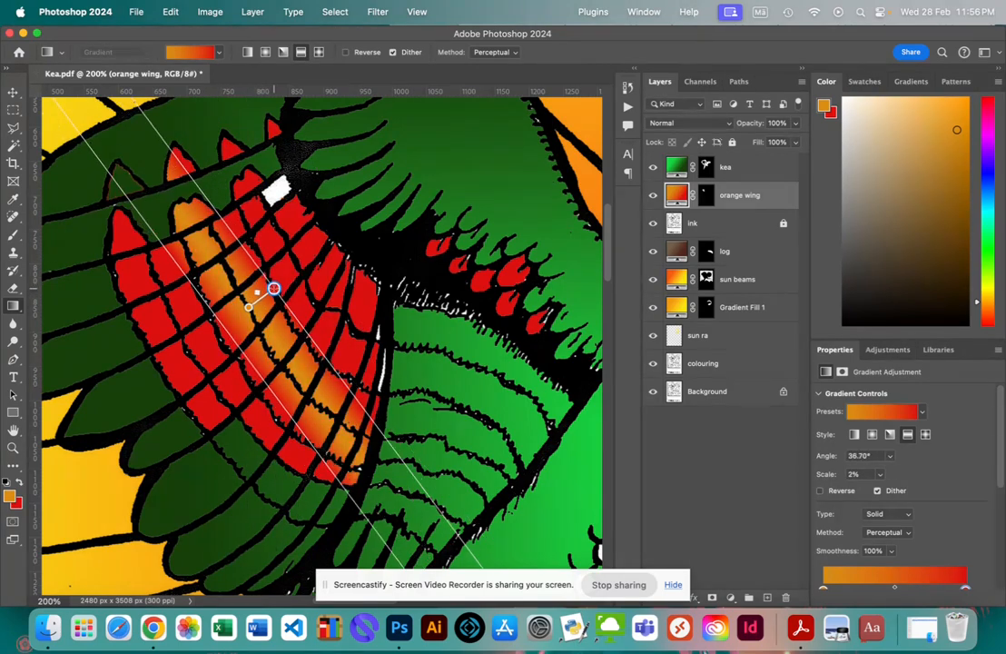
pyautogui.moveTo(273, 287); pyautogui.dragTo(285, 321)
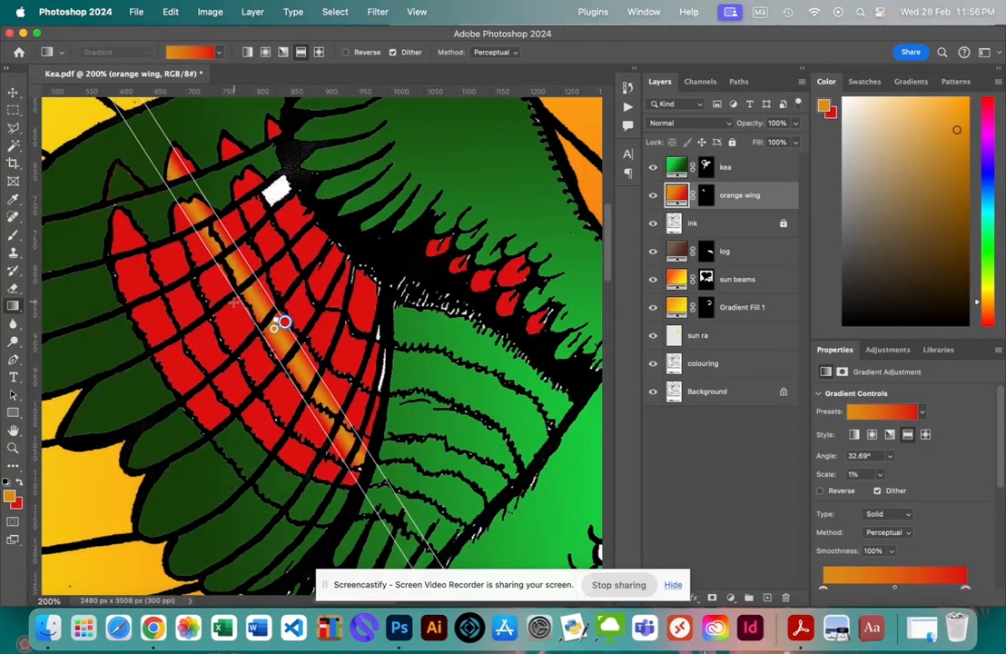
pyautogui.moveTo(284, 321); pyautogui.dragTo(195, 298)
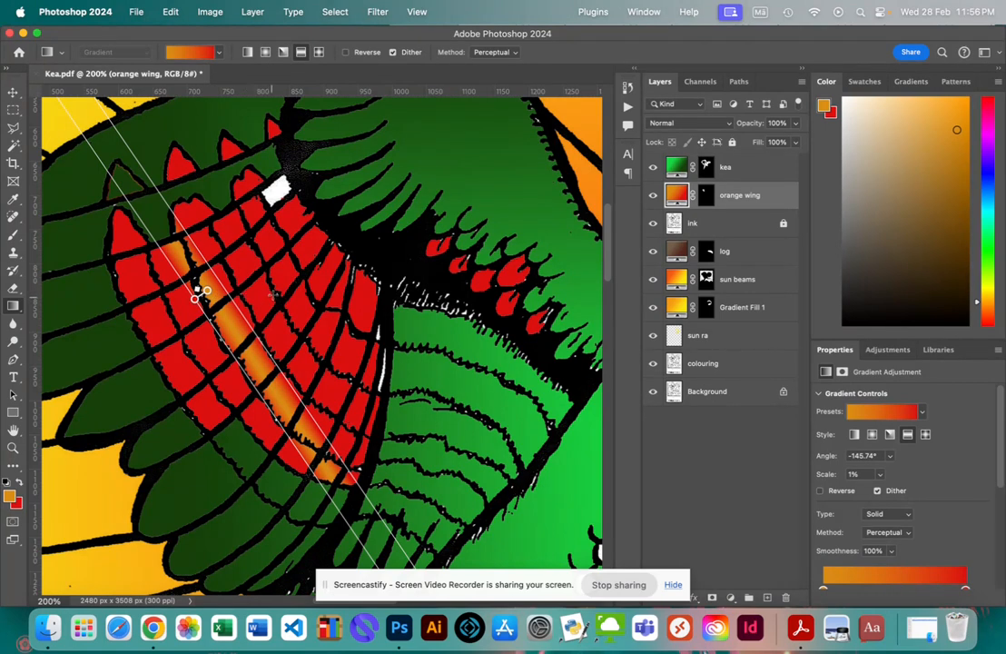
pyautogui.moveTo(196, 297); pyautogui.dragTo(207, 321)
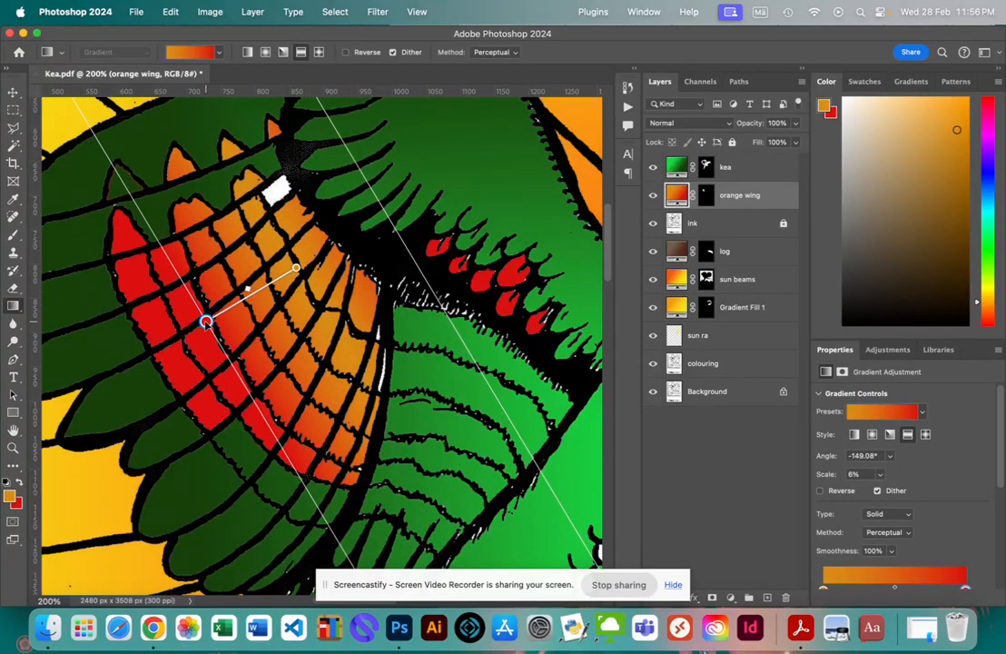
# Shift the reflected gradient toward the bird's shoulder so its orange centre lies at the inner edge of the wing.
pyautogui.press('super+minus')
pyautogui.press('super+minus')
pyautogui.press('super+minus')
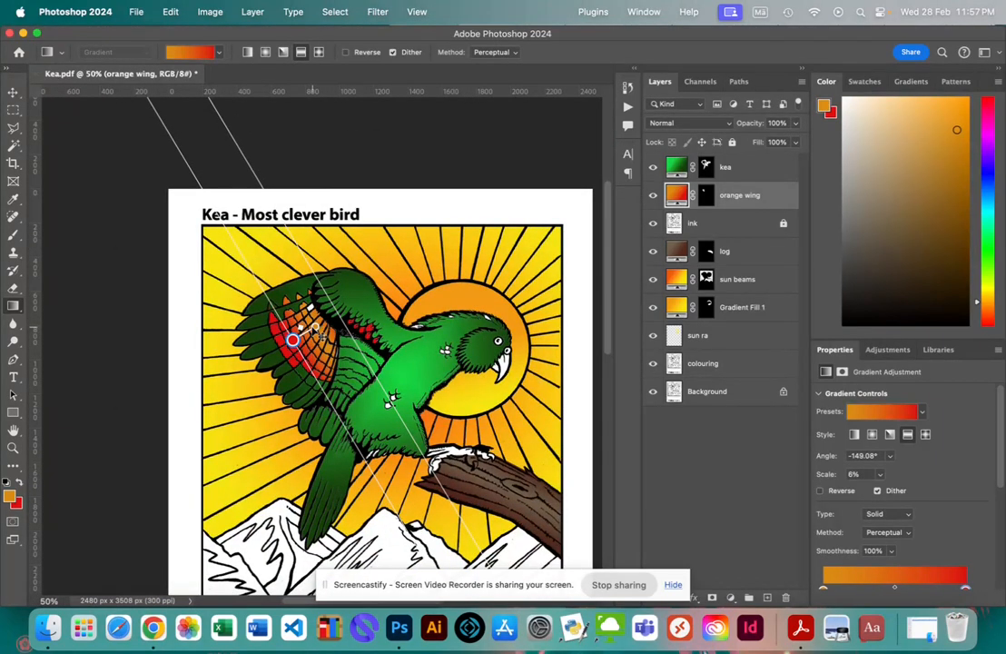
pyautogui.moveTo(293, 339); pyautogui.dragTo(333, 317)
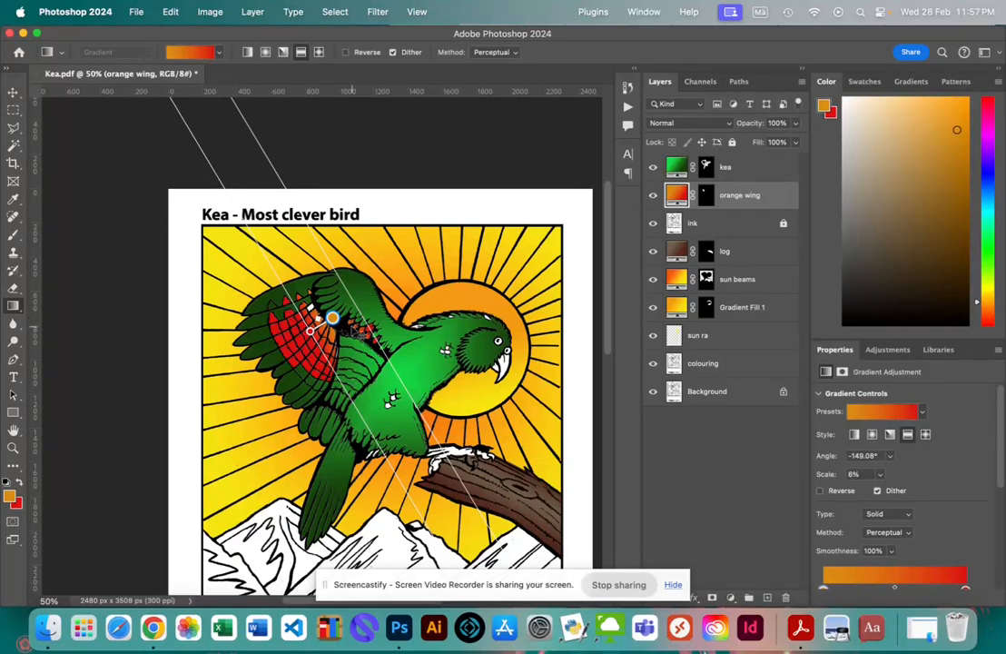
# Switch to Chrome, where the kea video is open.
pyautogui.press('super+Tab')
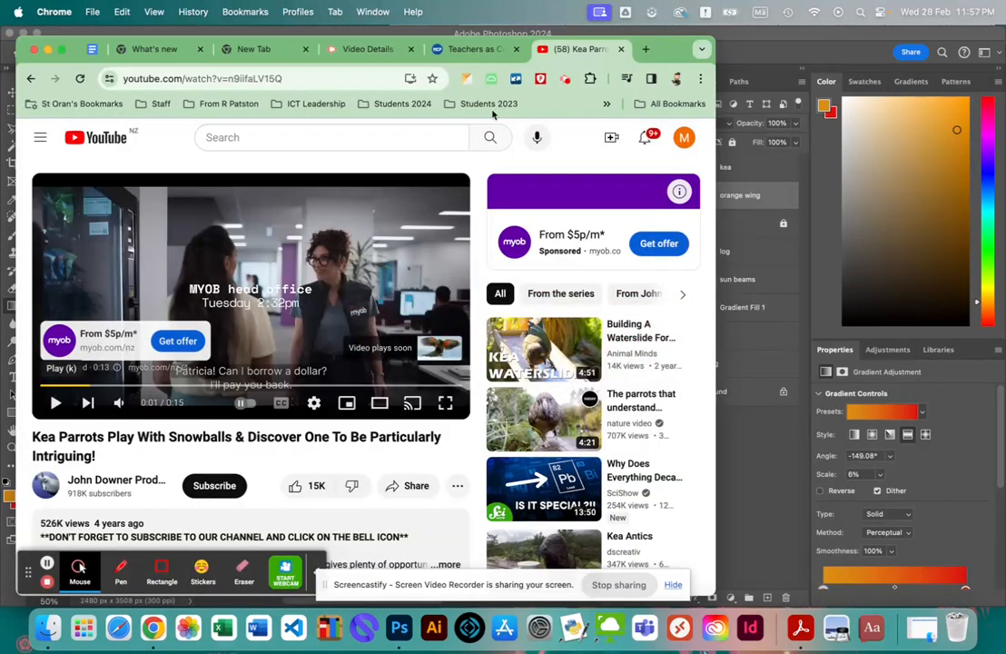